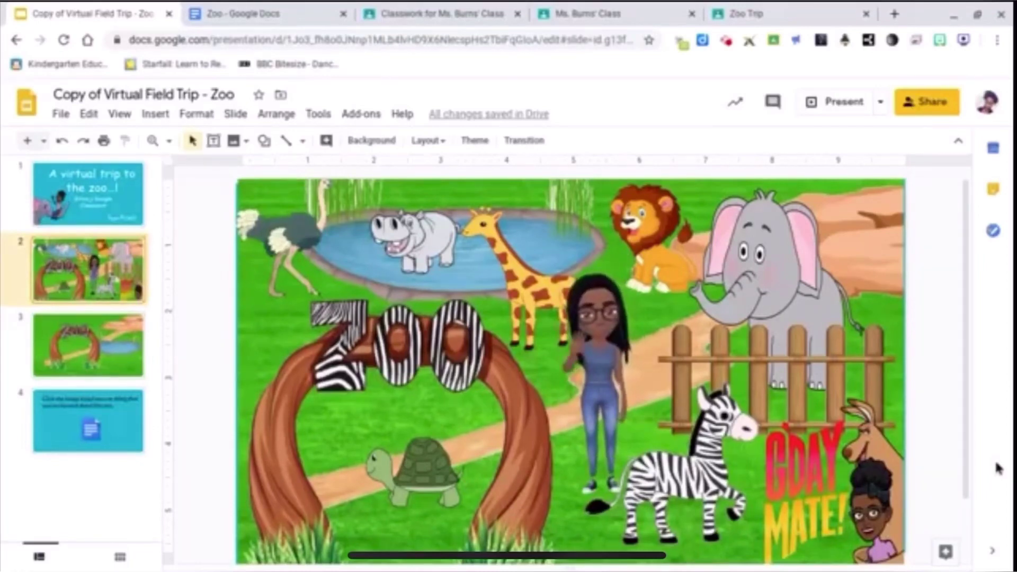
# Show slide 4 with the Docs image prompt, then switch to the Zoo document.
pyautogui.click(59, 429)
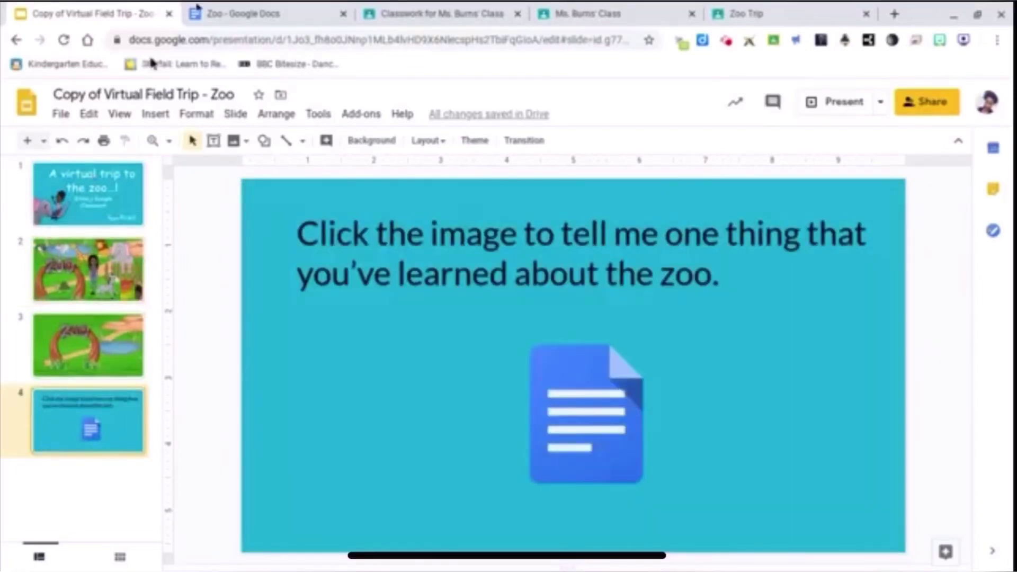
pyautogui.click(215, 11)
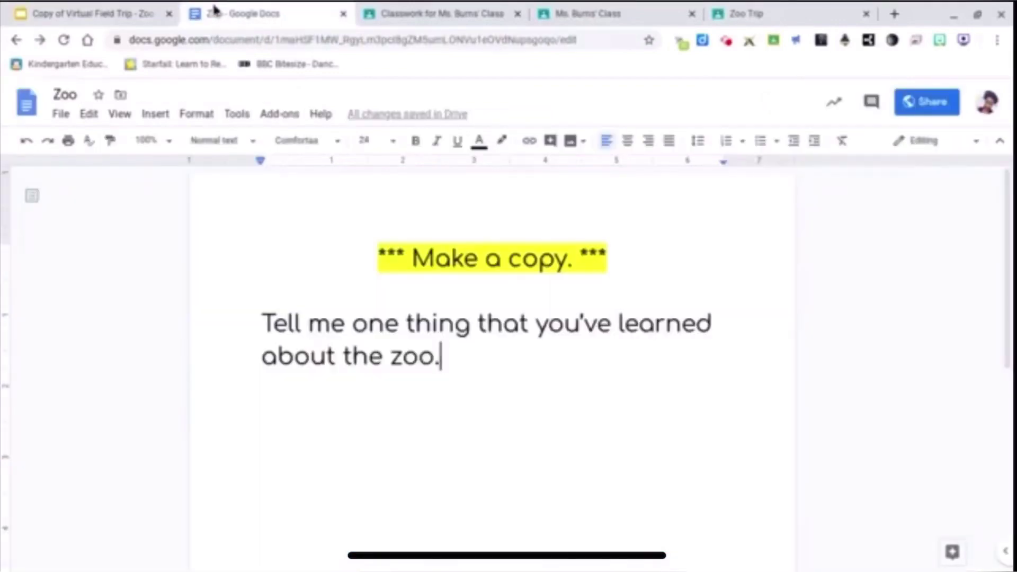
# Review the Zoo document's link sharing, which lets anyone edit, and close it.
pyautogui.click(65, 114)
pyautogui.click(80, 142)
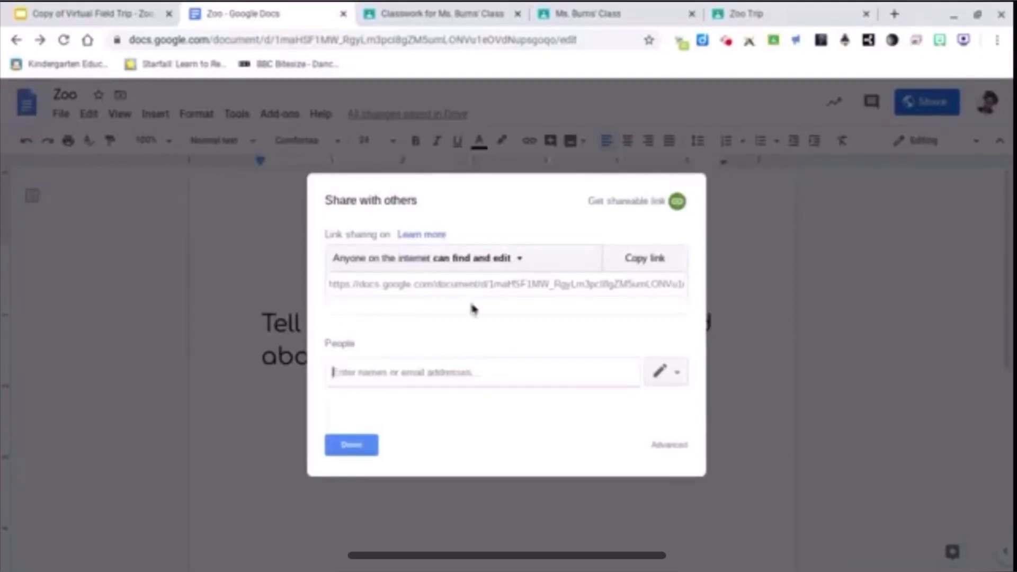
pyautogui.click(352, 446)
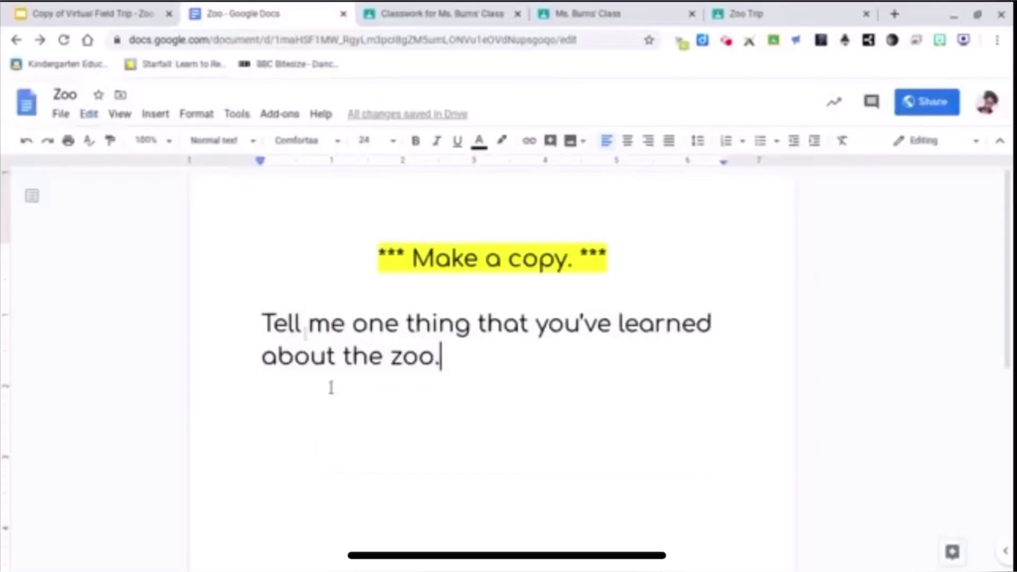
# Copy the Zoo document's web address from the address bar.
pyautogui.click(254, 32)
pyautogui.rightClick(254, 30)
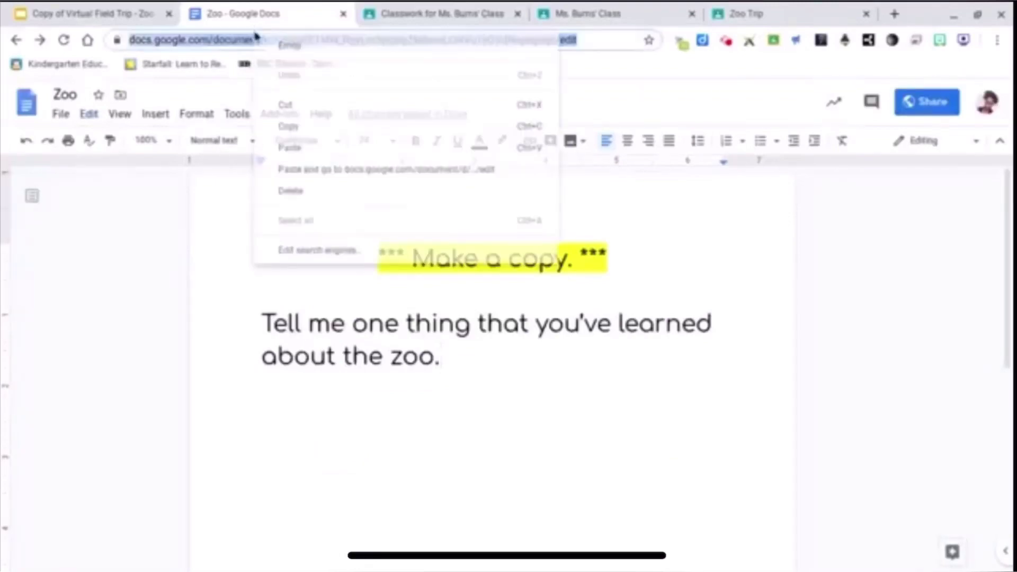
pyautogui.click(288, 125)
# Link the Docs image on slide 4 to the Zoo document's address.
pyautogui.click(85, 11)
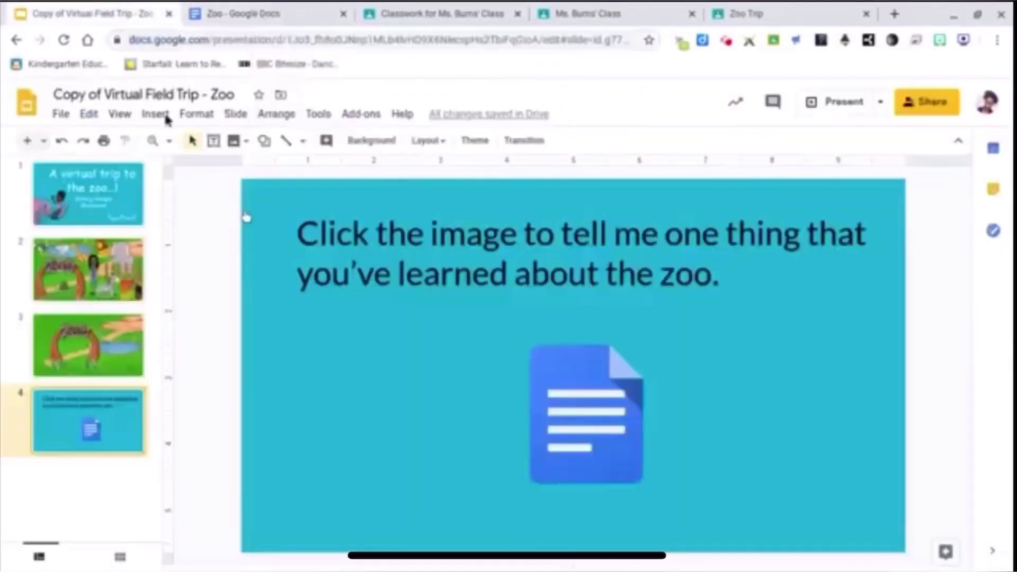
pyautogui.click(587, 425)
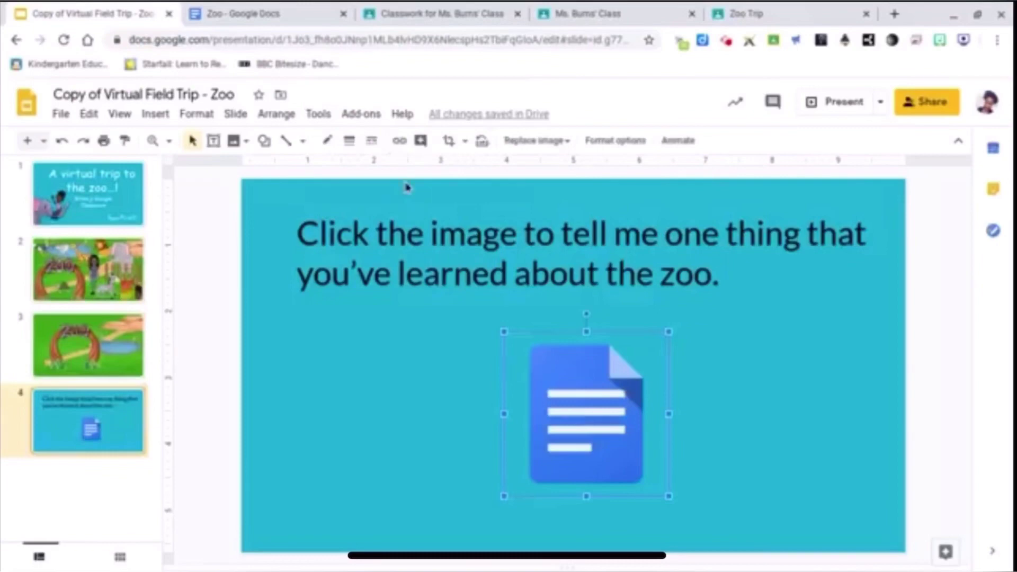
pyautogui.click(398, 144)
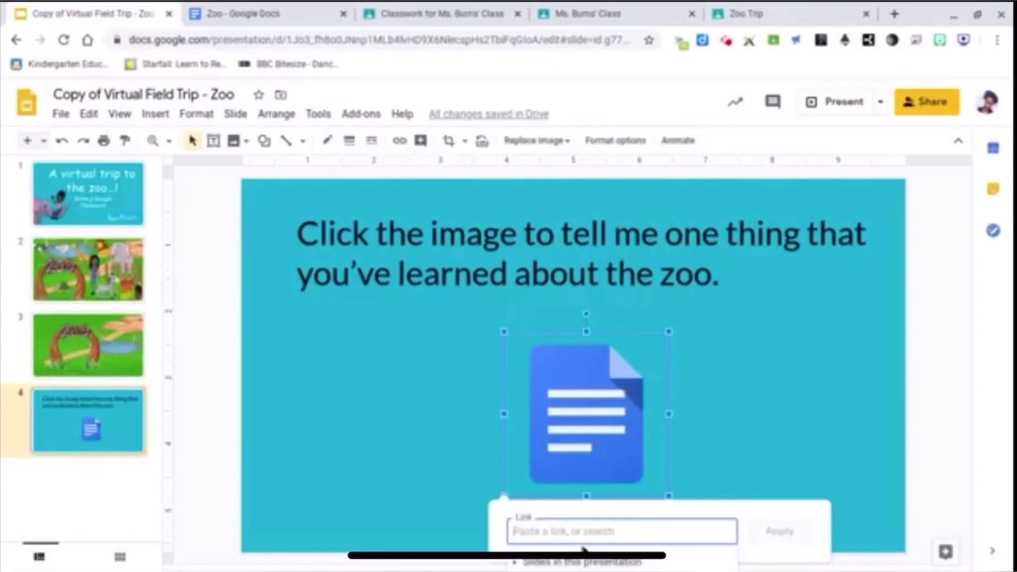
pyautogui.rightClick(579, 533)
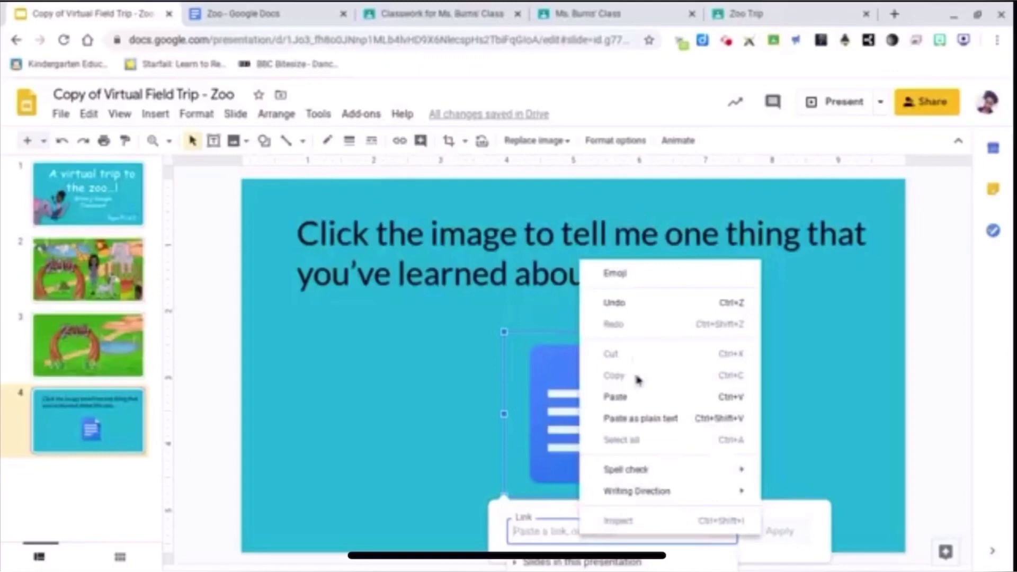
pyautogui.click(615, 397)
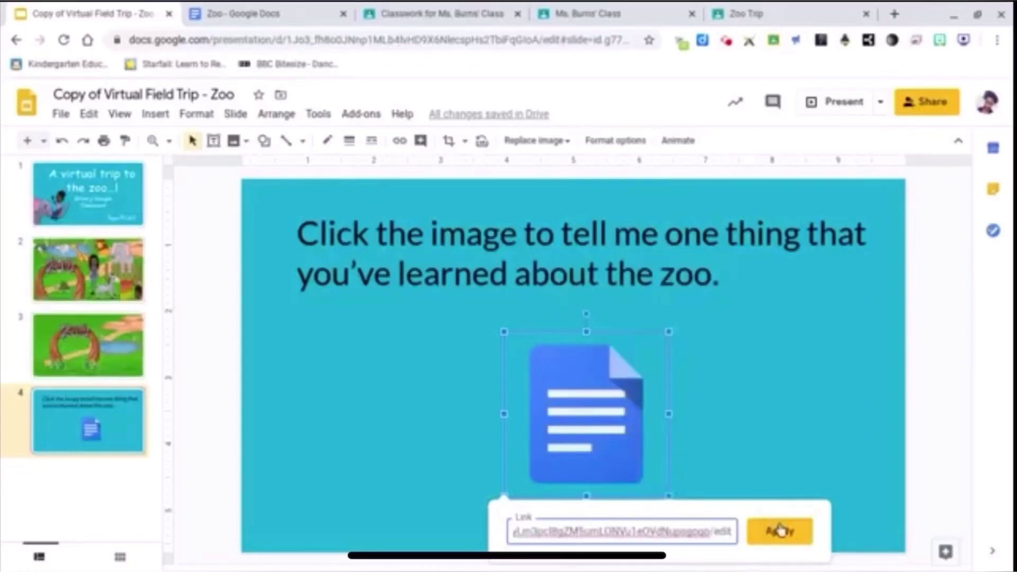
pyautogui.click(780, 529)
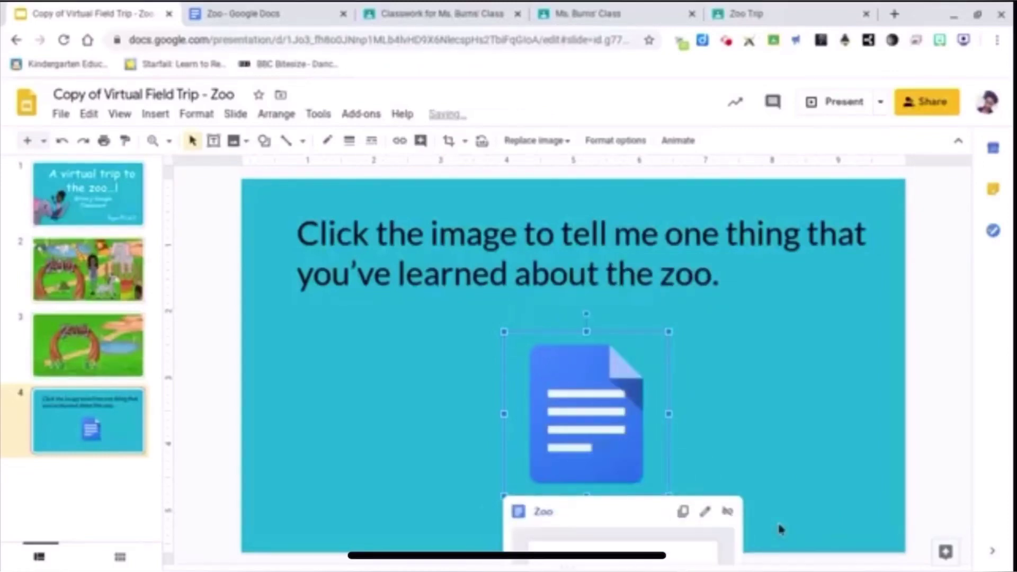
pyautogui.click(236, 387)
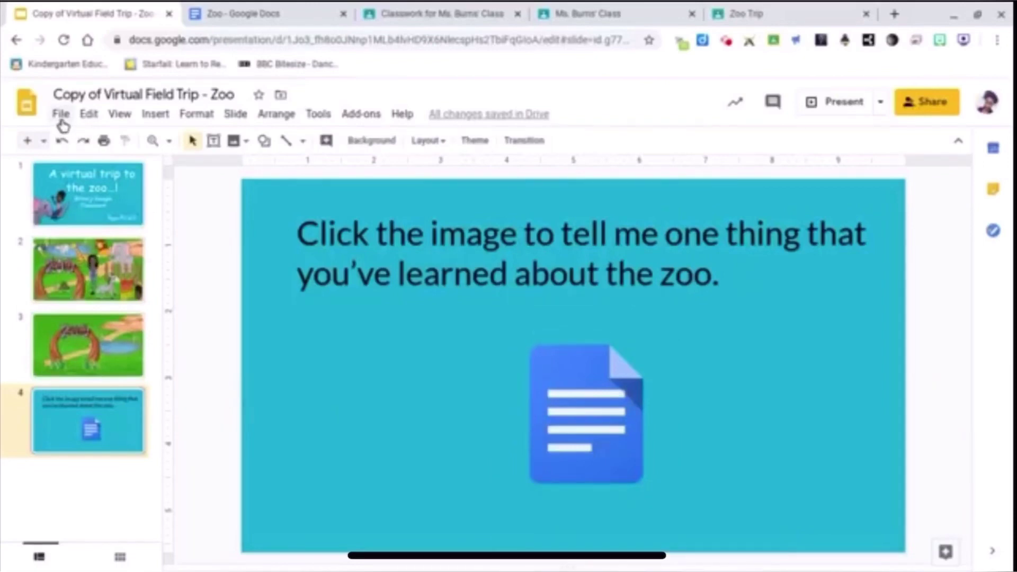
# Download the whole presentation as a PDF Document (.pdf).
pyautogui.click(61, 120)
pyautogui.moveTo(121, 285)
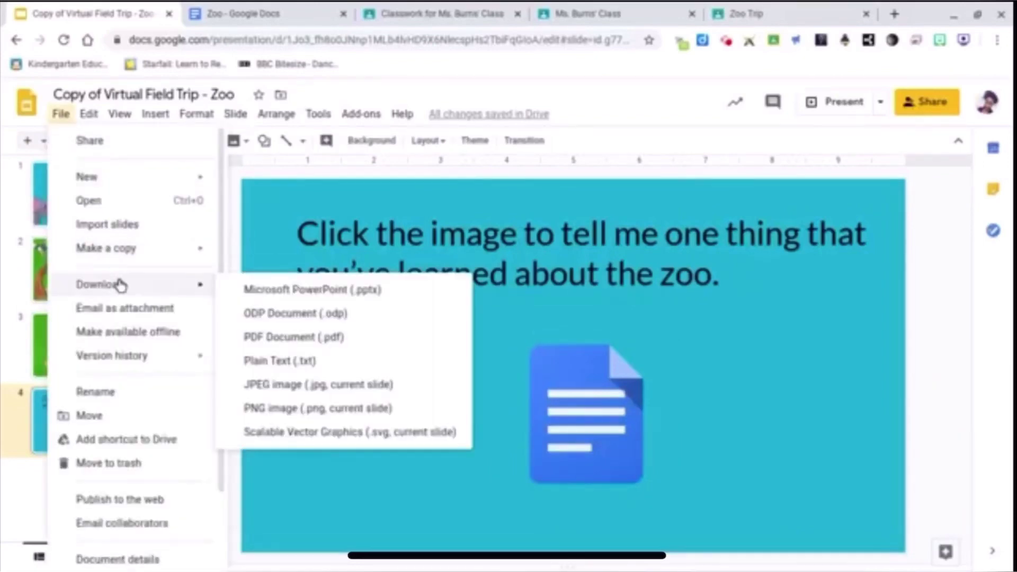
pyautogui.click(292, 338)
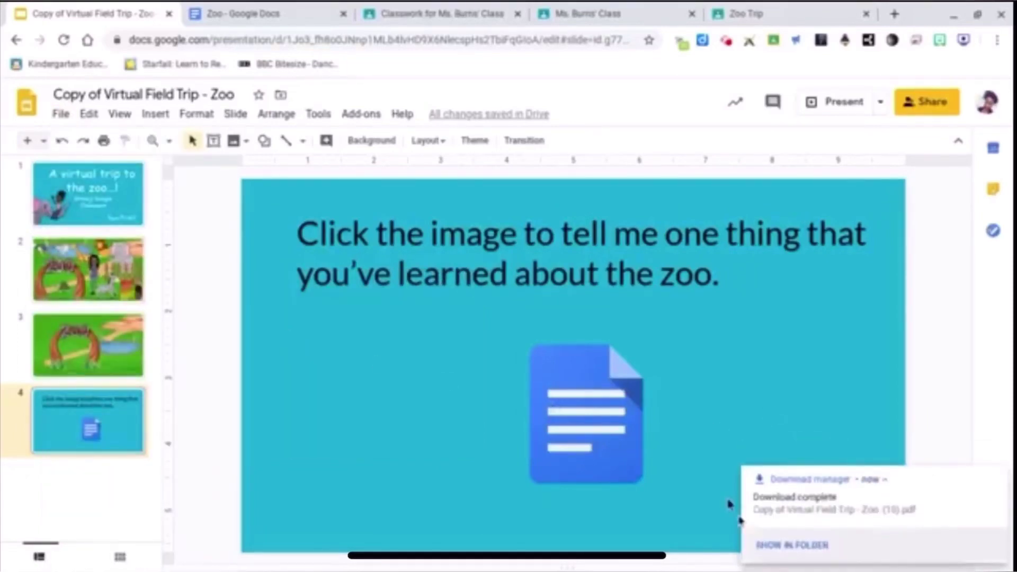
# Create a new 'Zoo Trip' assignment on the Classwork page and choose a Google Drive attachment.
pyautogui.click(414, 12)
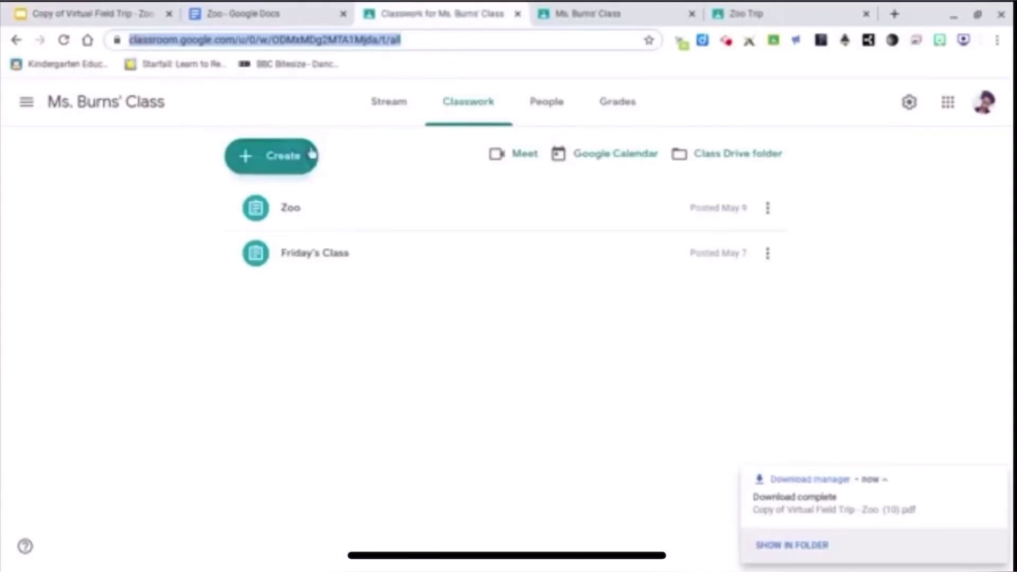
pyautogui.click(301, 166)
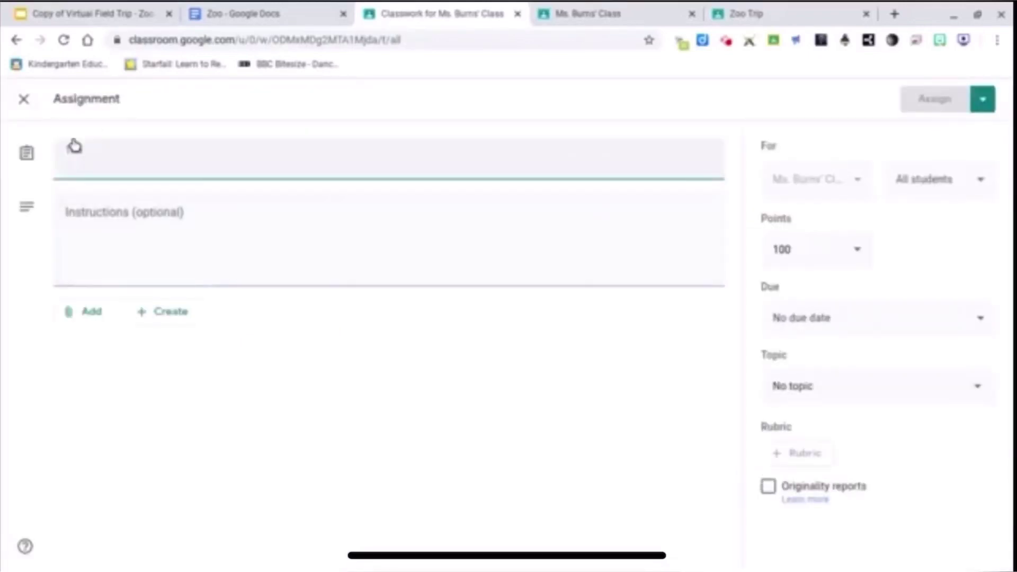
pyautogui.write('ZOo')
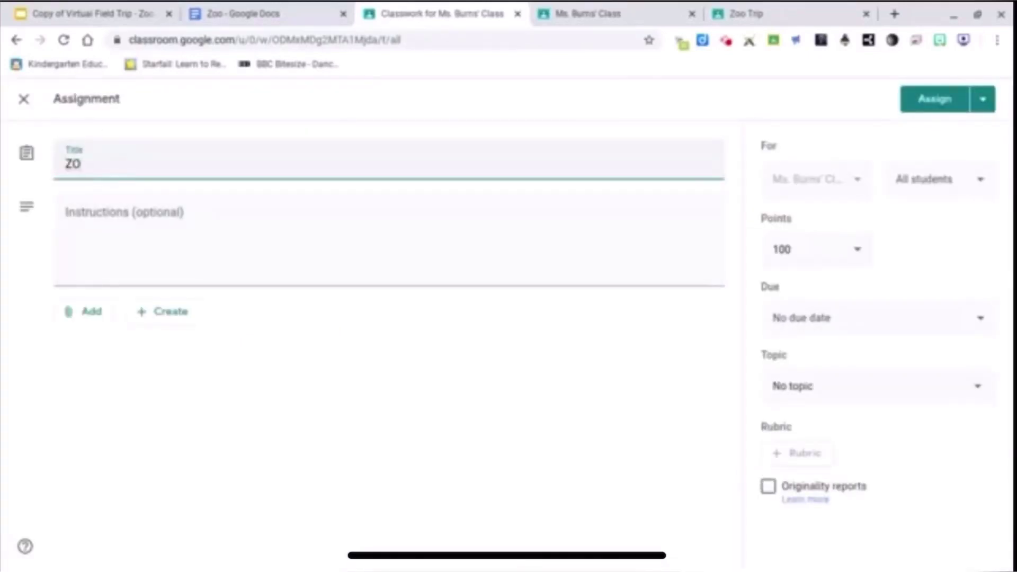
pyautogui.press('BackSpace')
pyautogui.write('oo Trip')
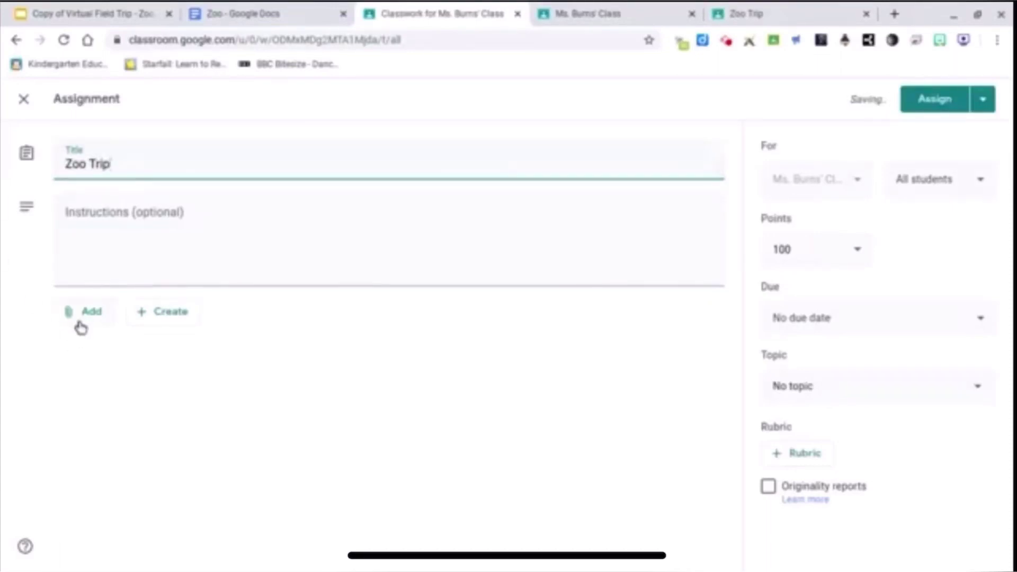
pyautogui.click(81, 328)
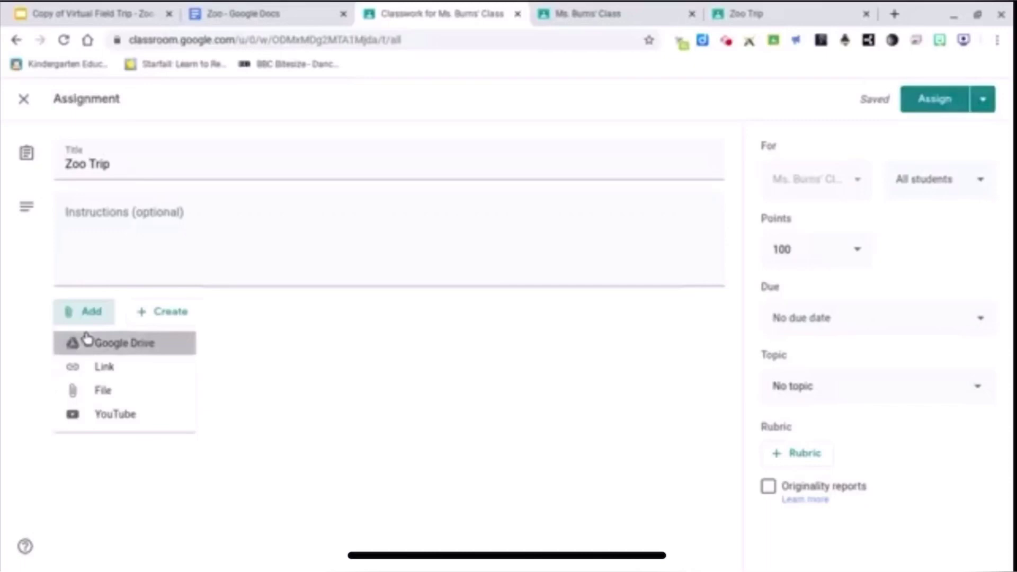
pyautogui.click(88, 339)
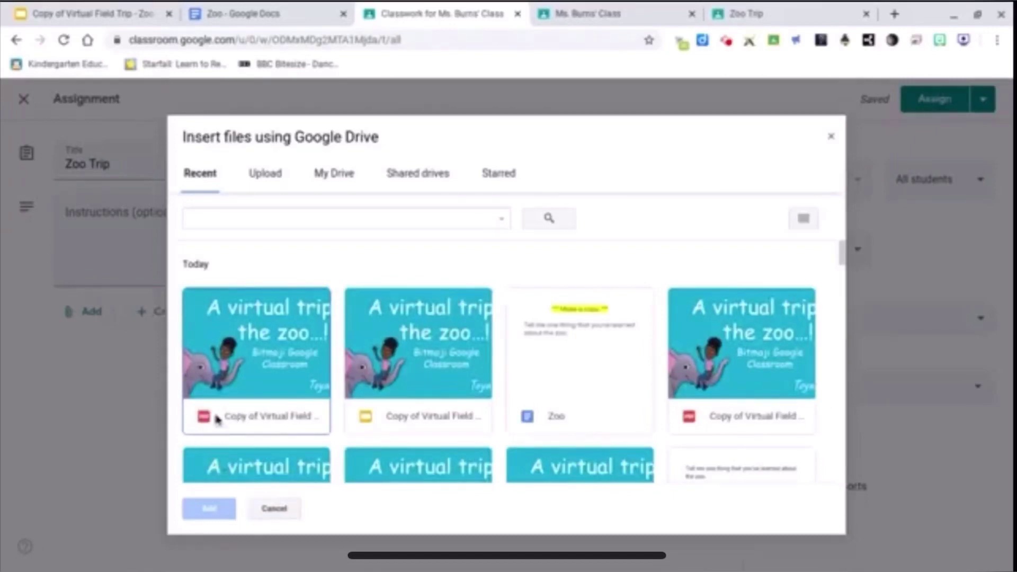
# Attach the Virtual Field Trip PDF with a copy for each student and assign Zoo Trip.
pyautogui.click(217, 419)
pyautogui.click(210, 509)
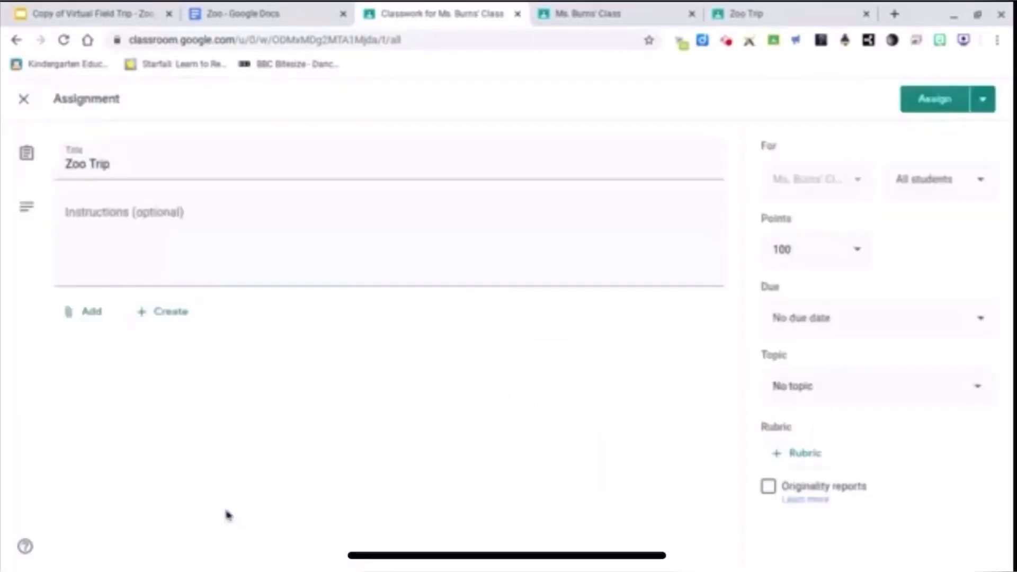
pyautogui.click(563, 364)
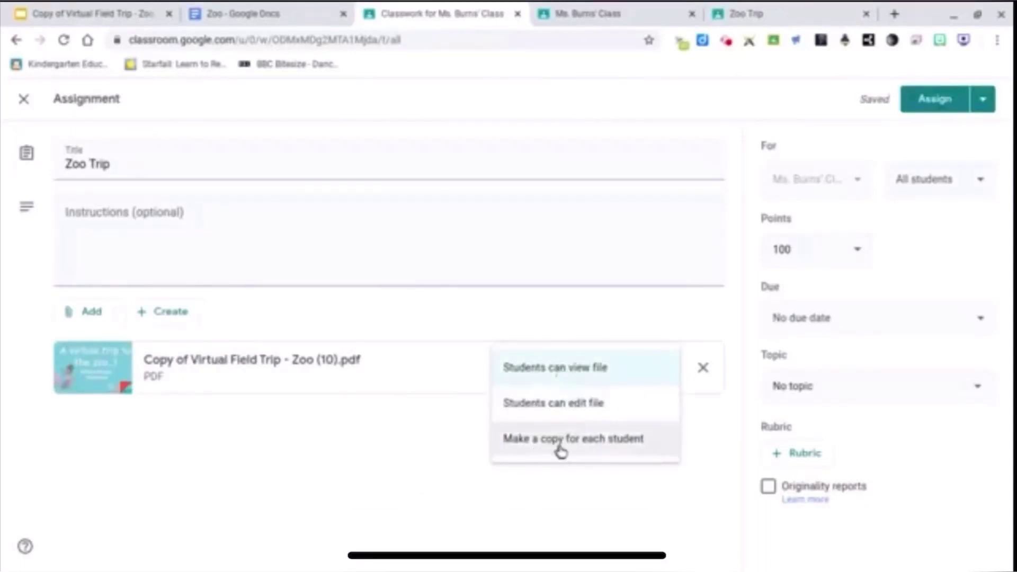
pyautogui.click(613, 444)
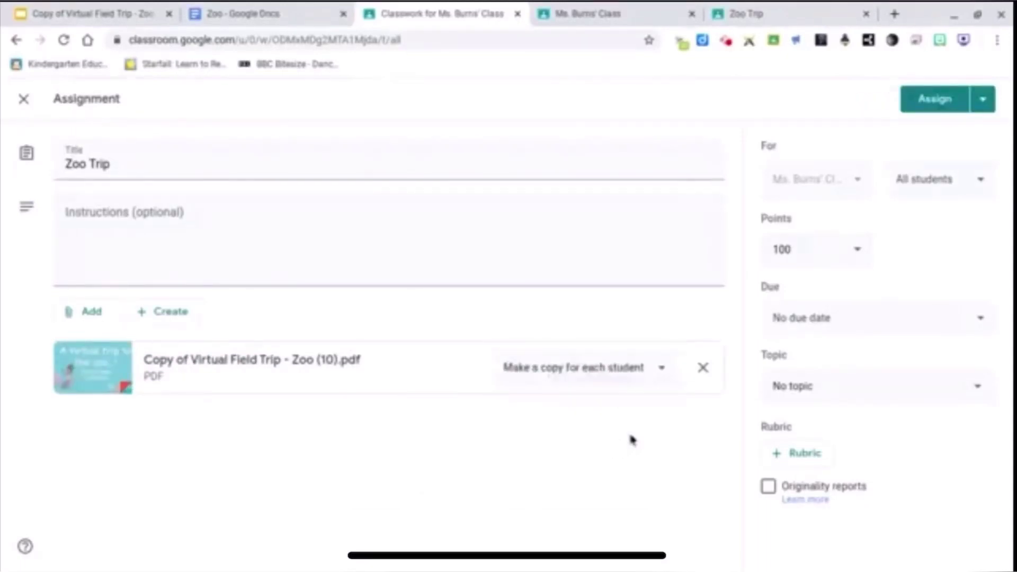
pyautogui.click(962, 99)
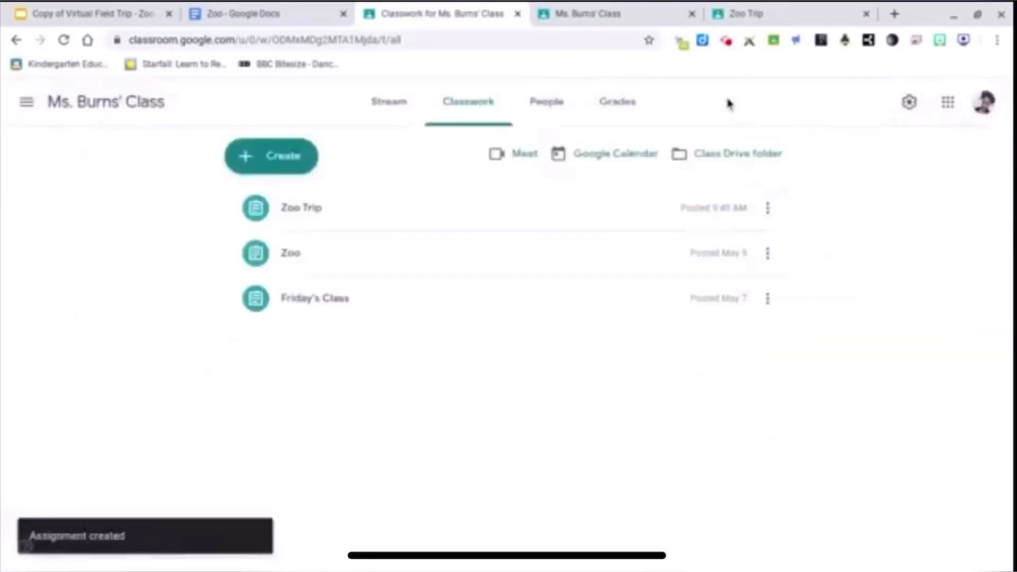
# In the student's tab, reload the class stream and open the Zoo Trip assignment.
pyautogui.click(646, 23)
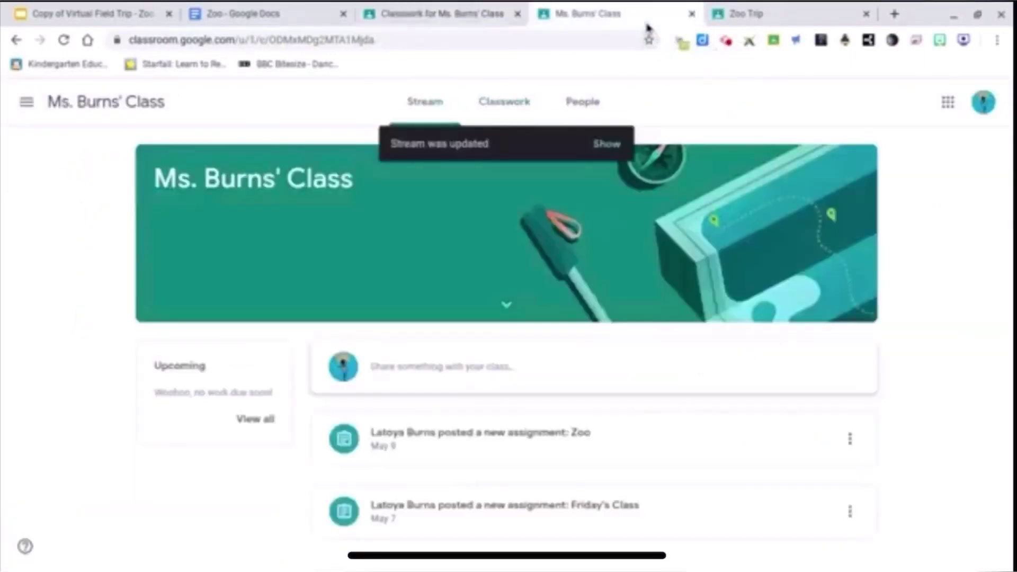
pyautogui.click(526, 41)
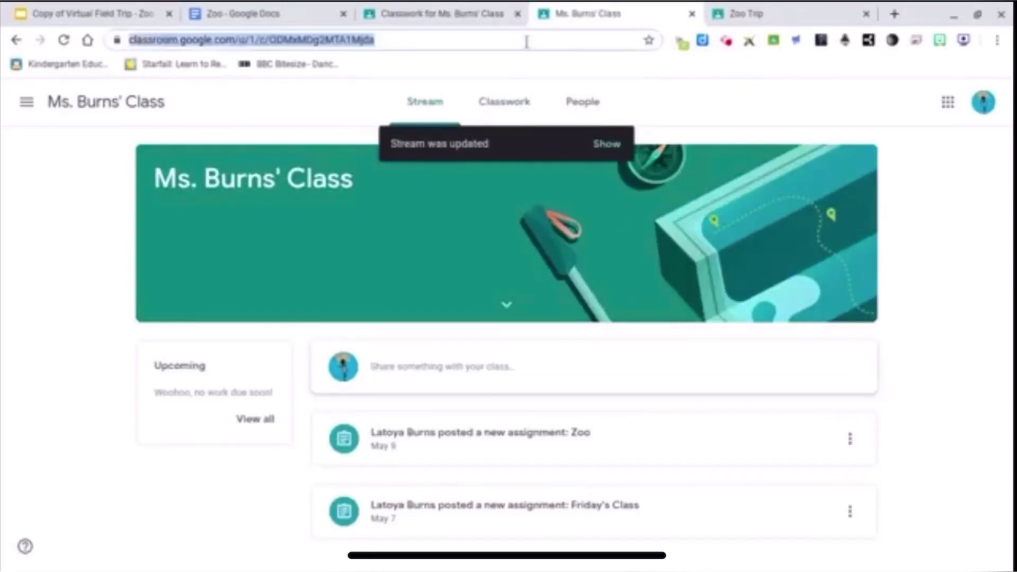
pyautogui.press('Return')
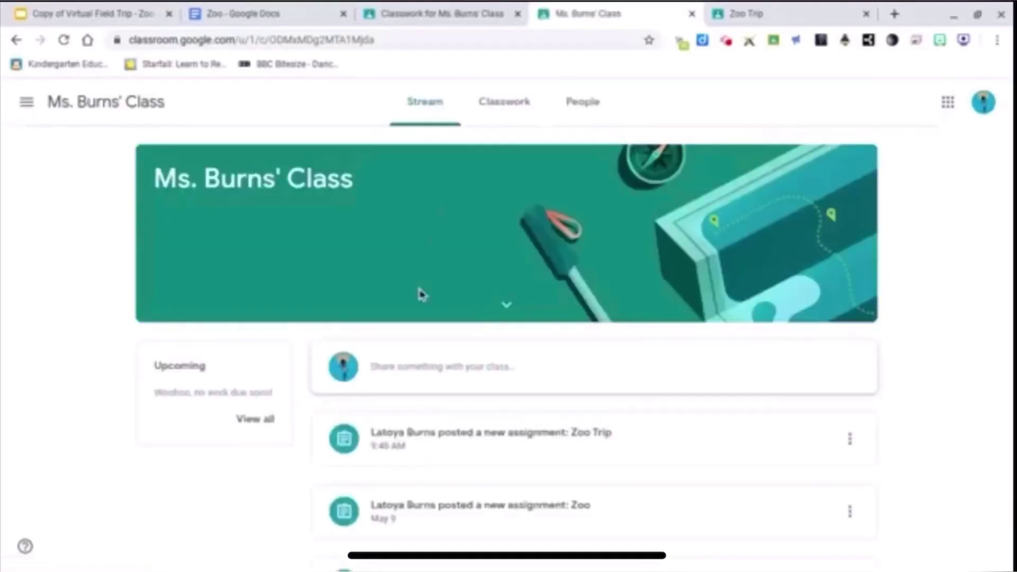
pyautogui.click(500, 431)
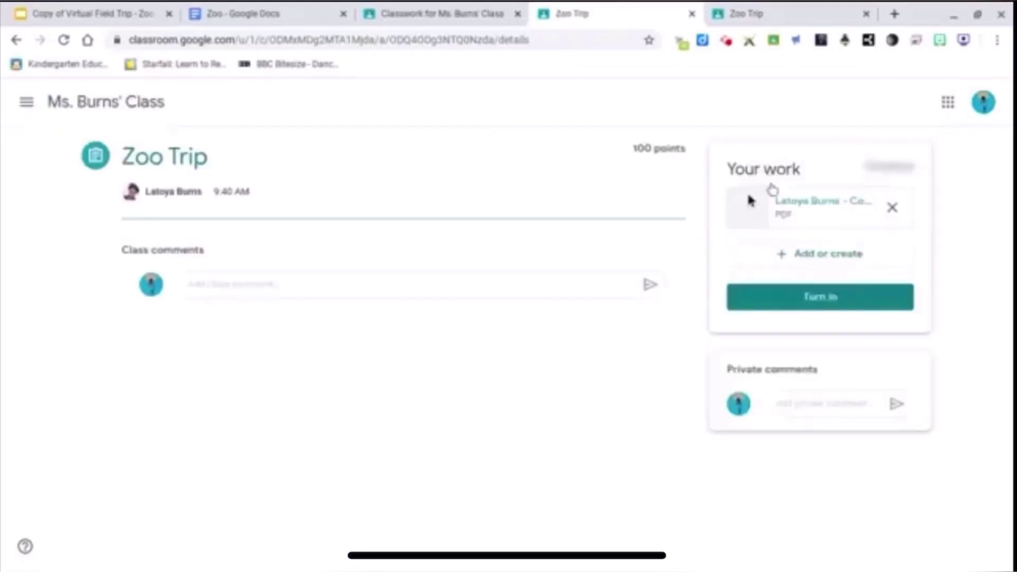
# Scroll the attached PDF to page 4 and follow its Docs image link to the Zoo document.
pyautogui.click(786, 223)
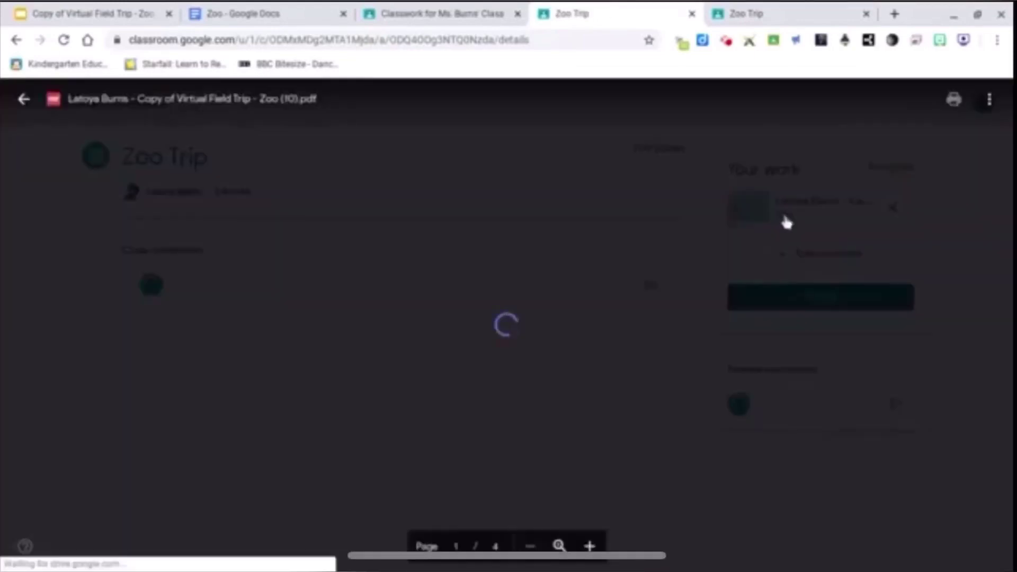
pyautogui.scroll(-5, 762, 280)
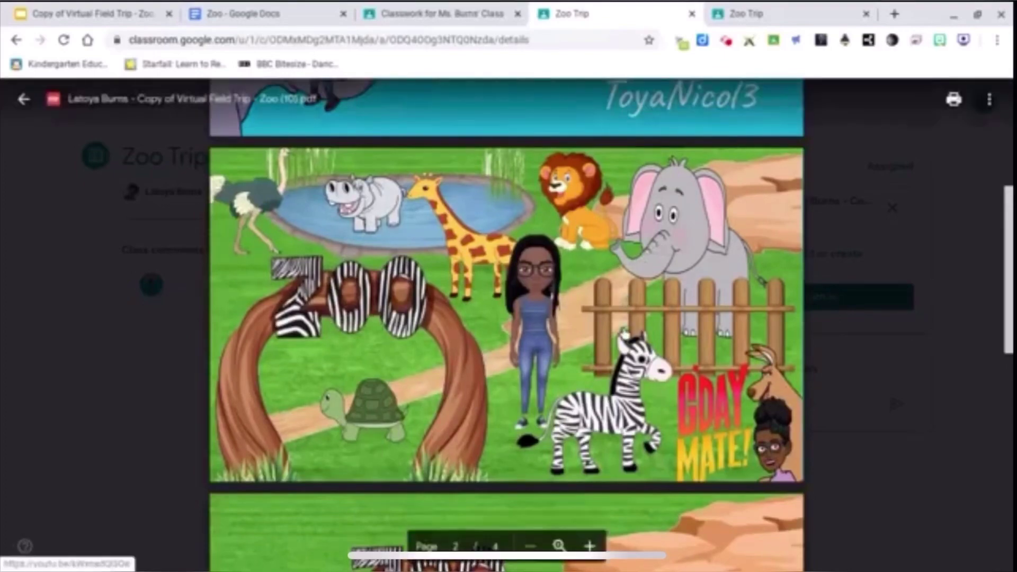
pyautogui.scroll(-15, 507, 325)
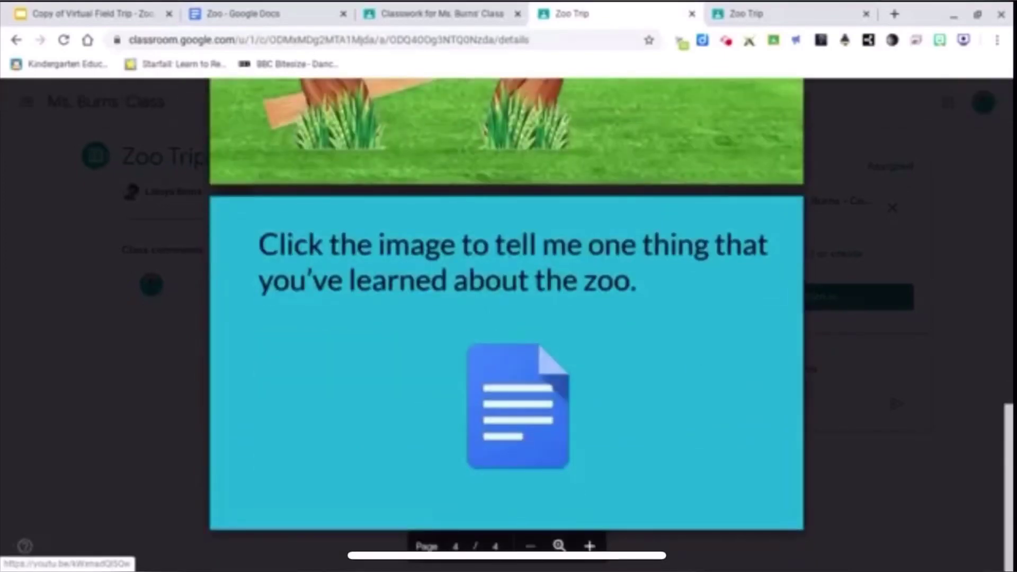
pyautogui.click(497, 417)
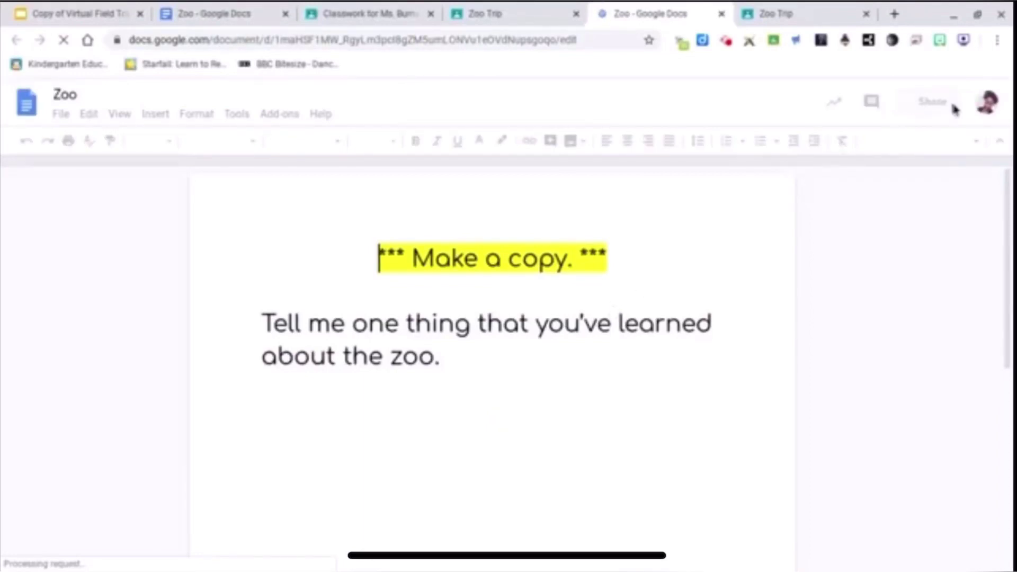
# Check the signed-in account, close the duplicate Zoo tab, and dismiss the signed-in notice.
pyautogui.click(989, 105)
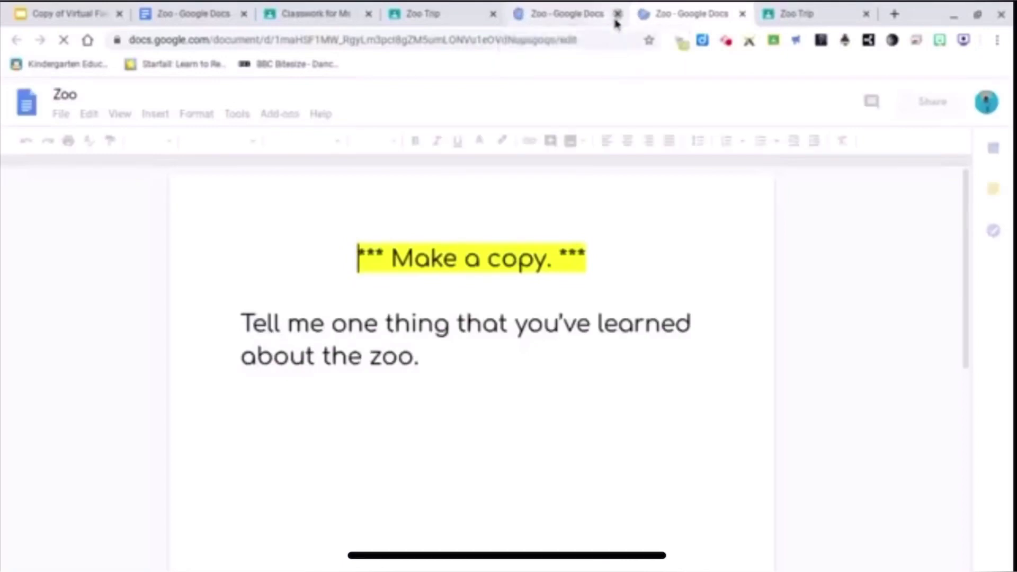
pyautogui.click(617, 14)
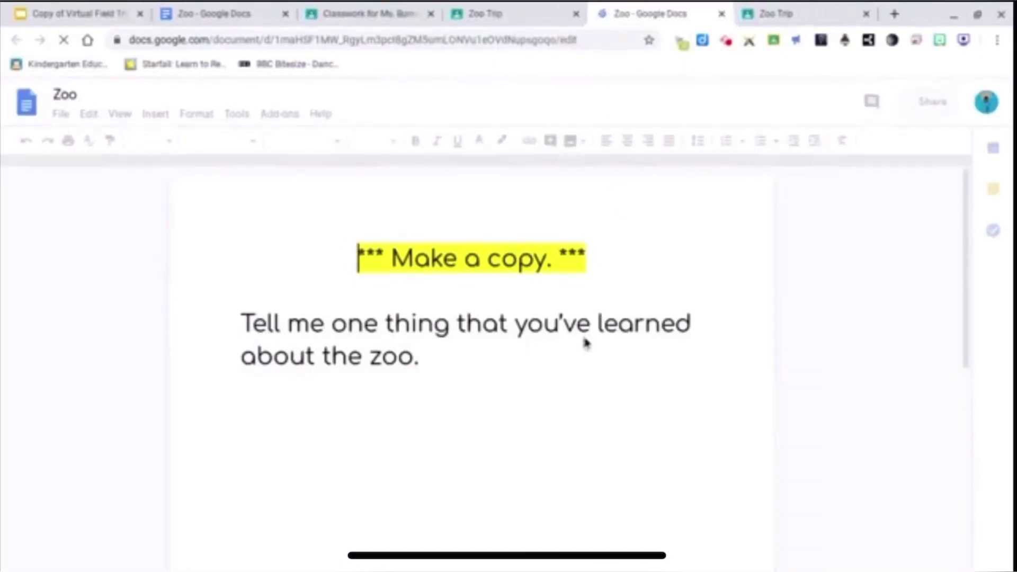
pyautogui.click(573, 368)
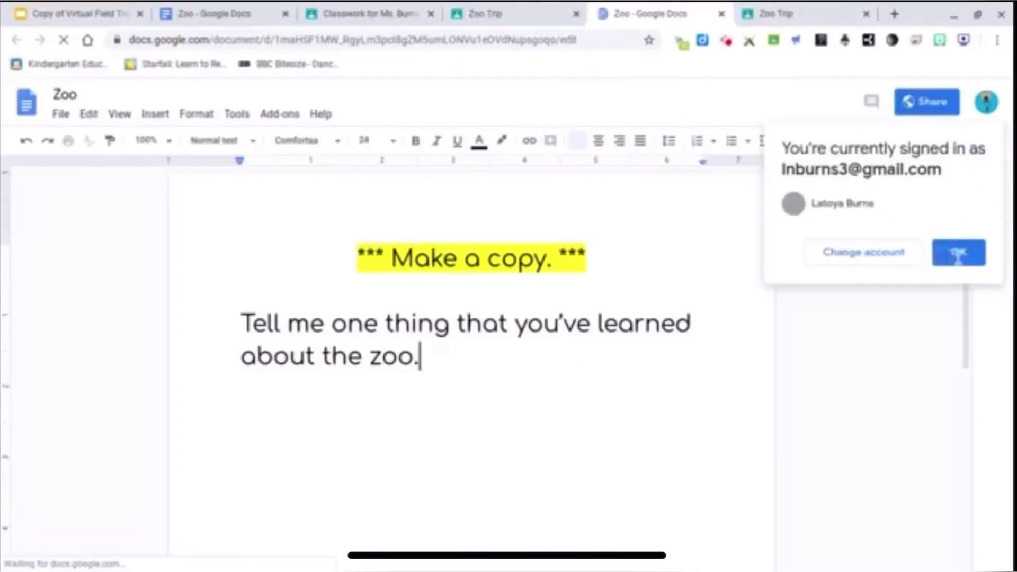
pyautogui.click(958, 254)
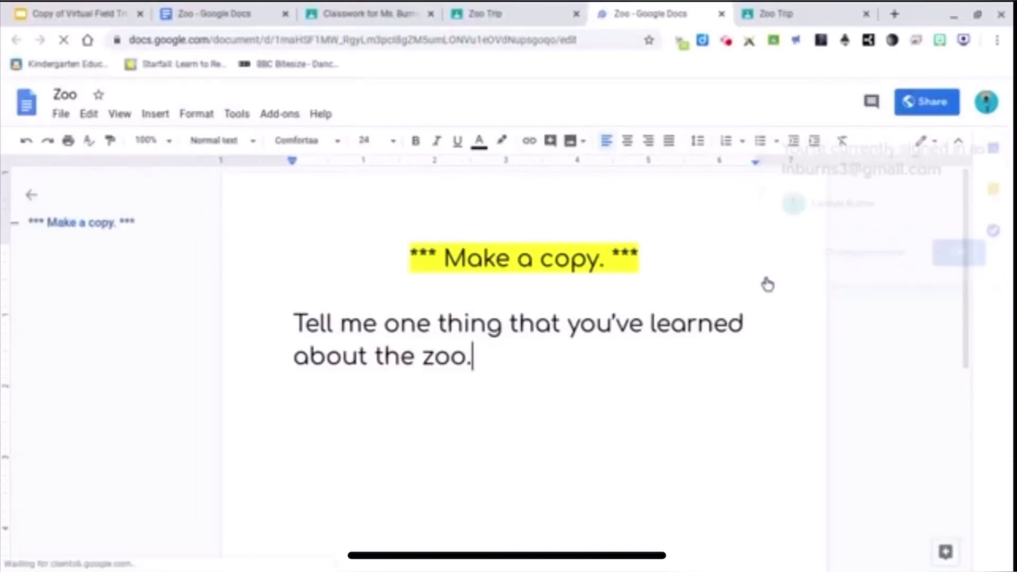
# Make 'Copy of Zoo' and type 'I learned zebras have stripes.' on a new line below the prompt.
pyautogui.click(62, 118)
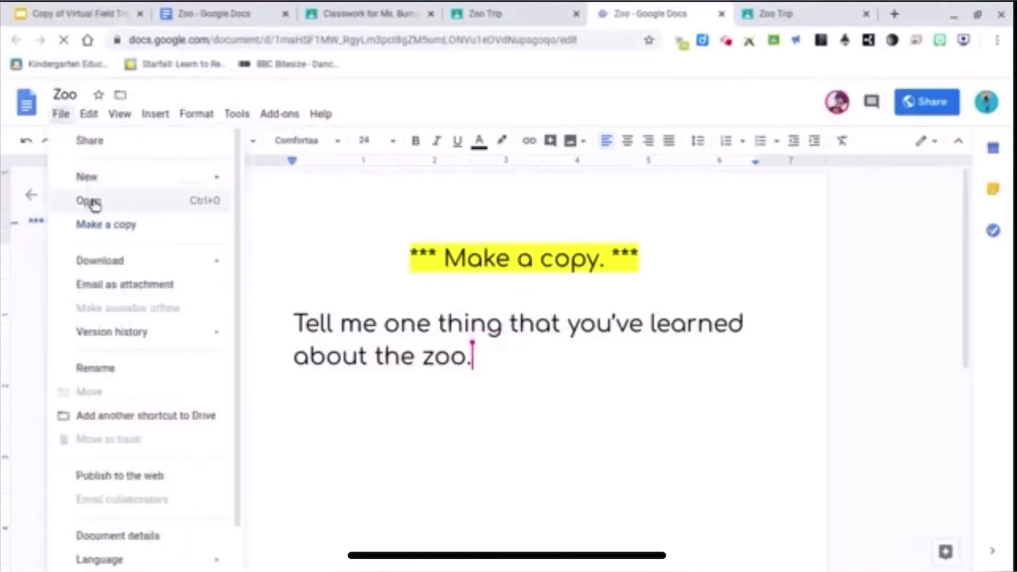
pyautogui.click(104, 225)
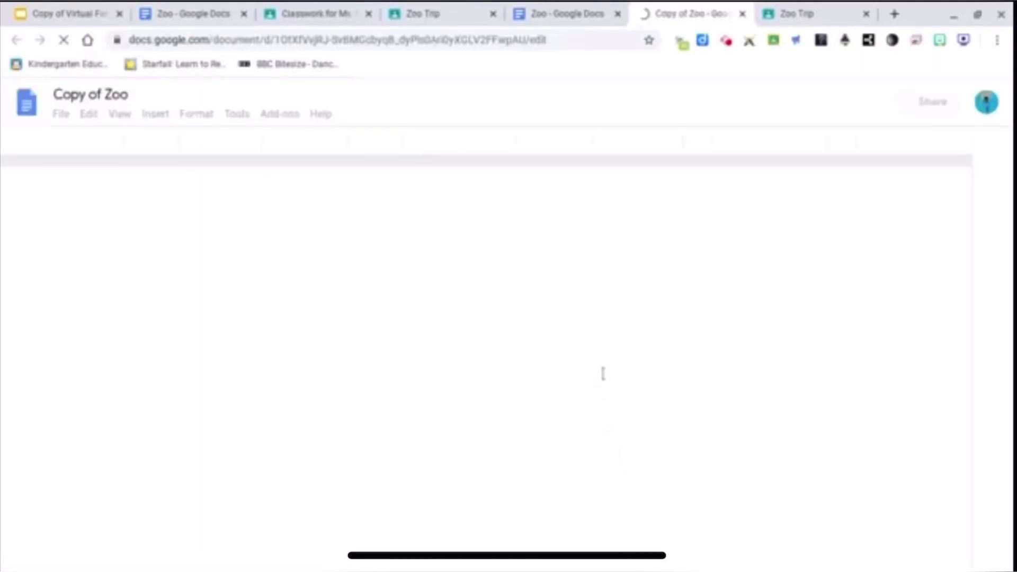
pyautogui.click(599, 372)
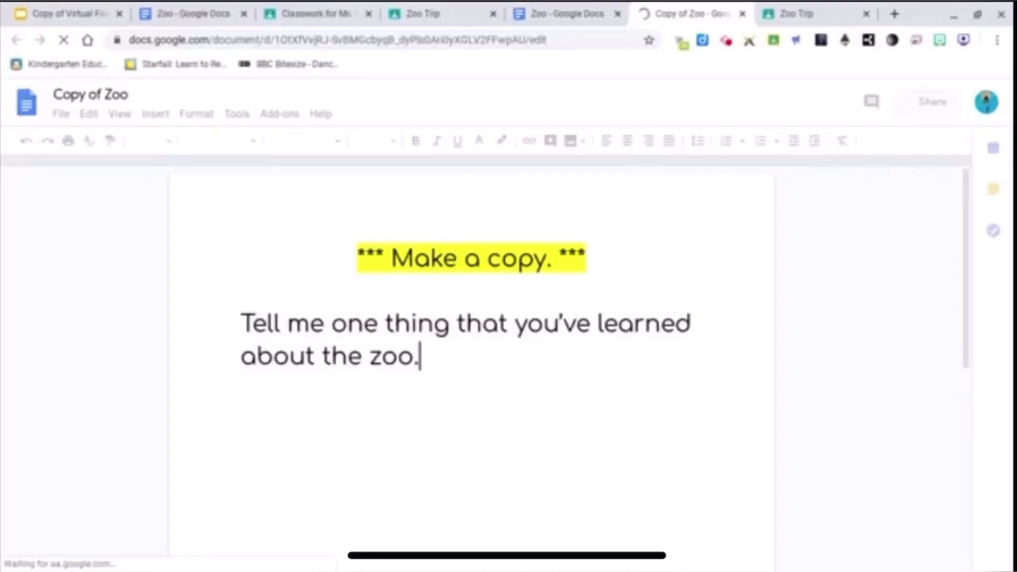
pyautogui.press('Return')
pyautogui.write('I l')
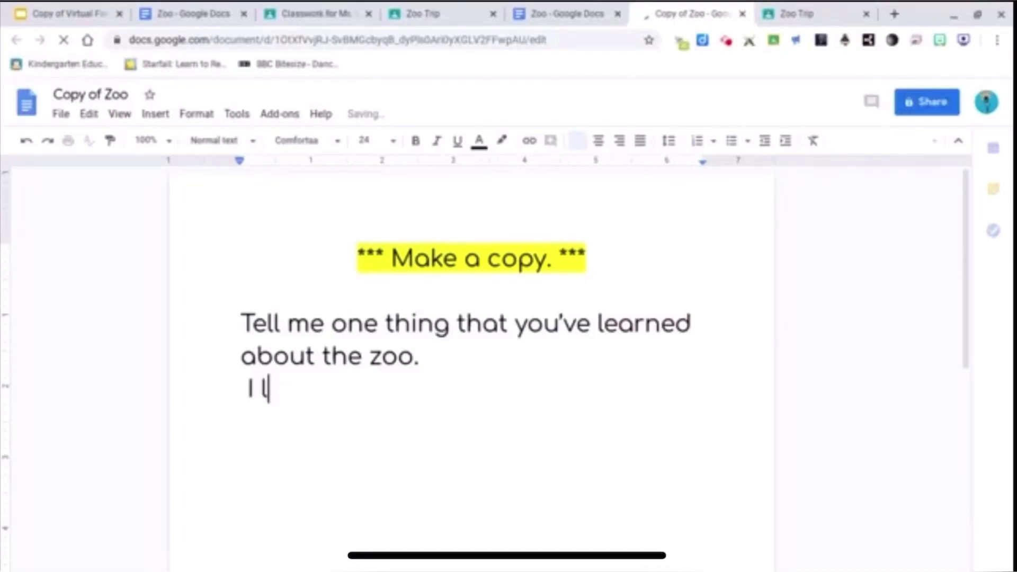
pyautogui.write('earned zebras have s')
pyautogui.write('tr')
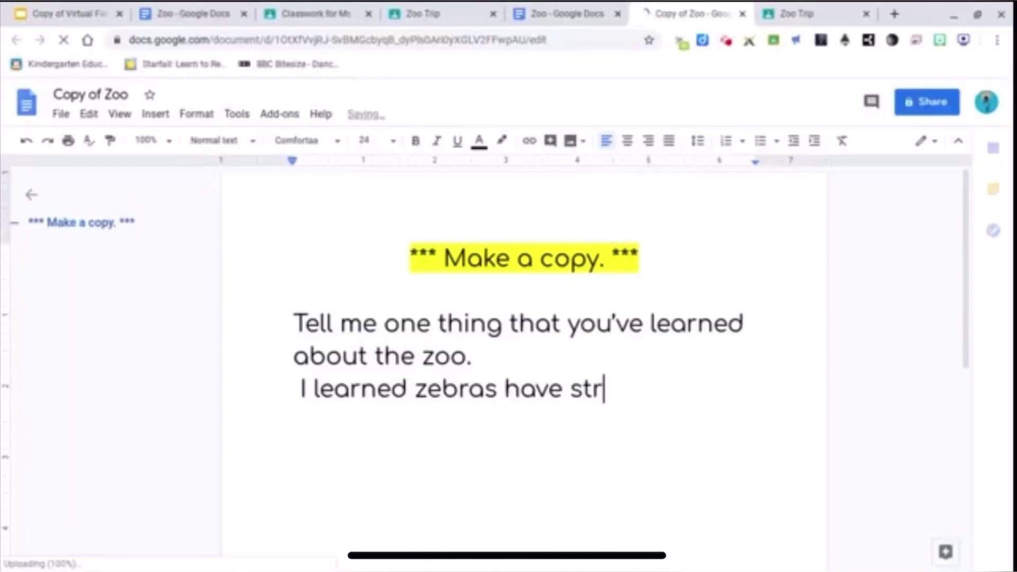
pyautogui.write('ipes.')
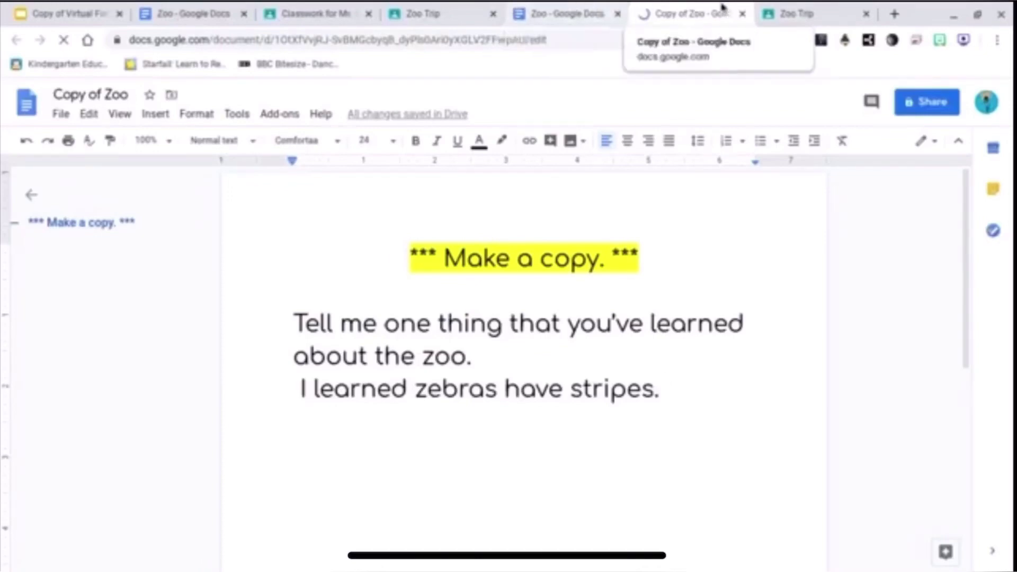
# Reopen Zoo Trip from the class stream and attach 'Copy of Zoo' from Google Drive under Your work.
pyautogui.click(804, 8)
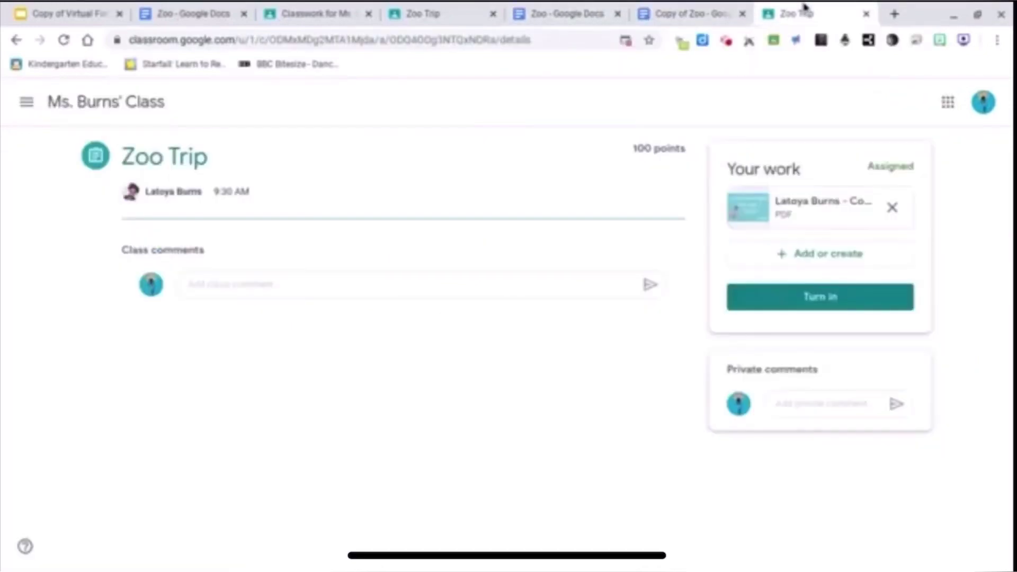
pyautogui.click(123, 103)
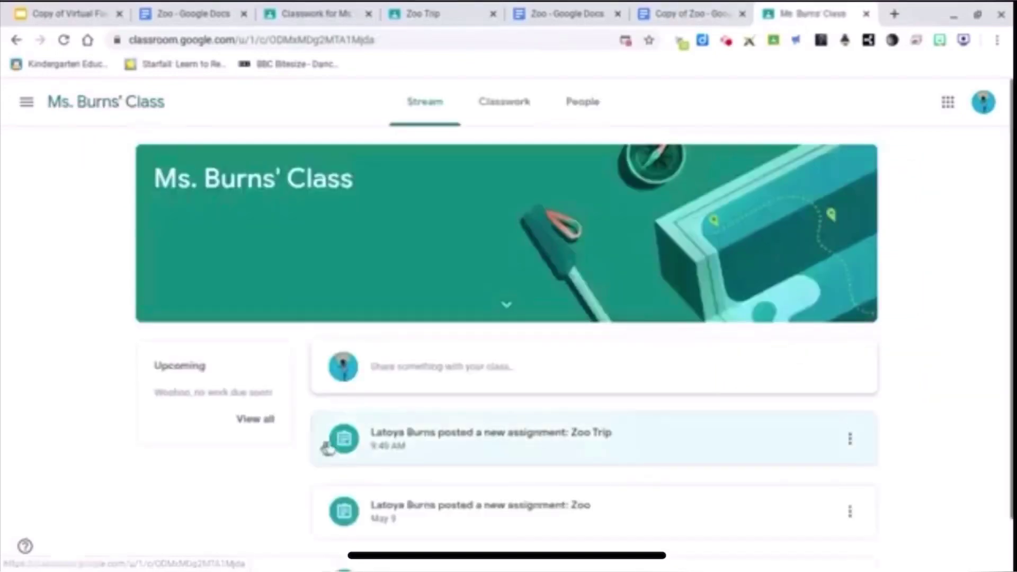
pyautogui.click(409, 448)
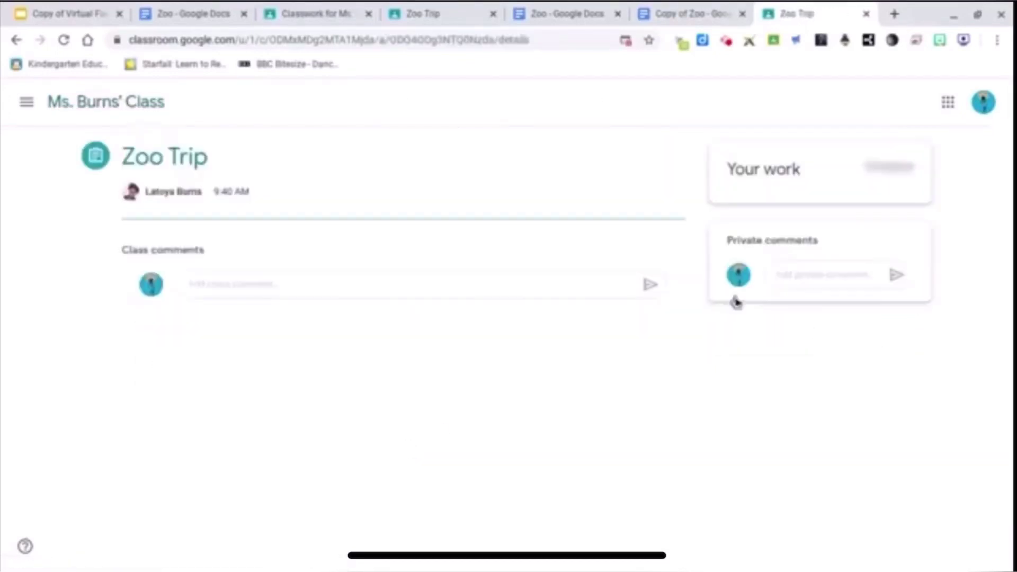
pyautogui.click(796, 266)
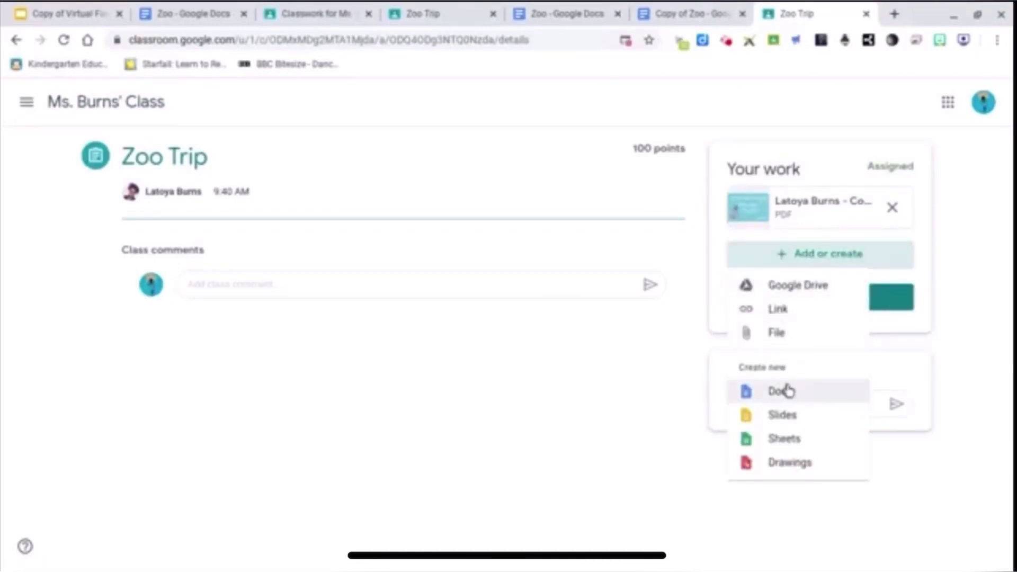
pyautogui.click(787, 292)
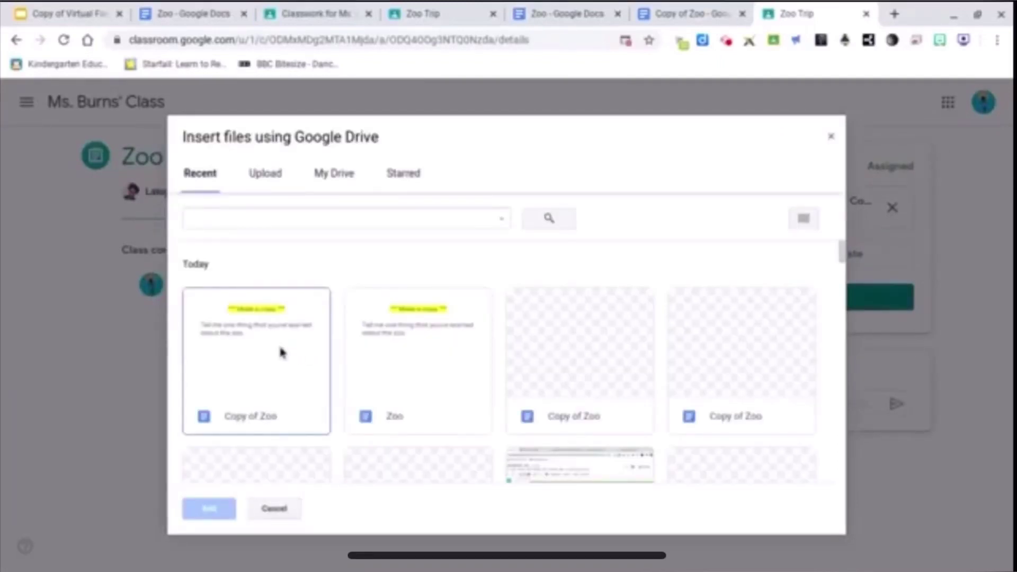
pyautogui.doubleClick(281, 351)
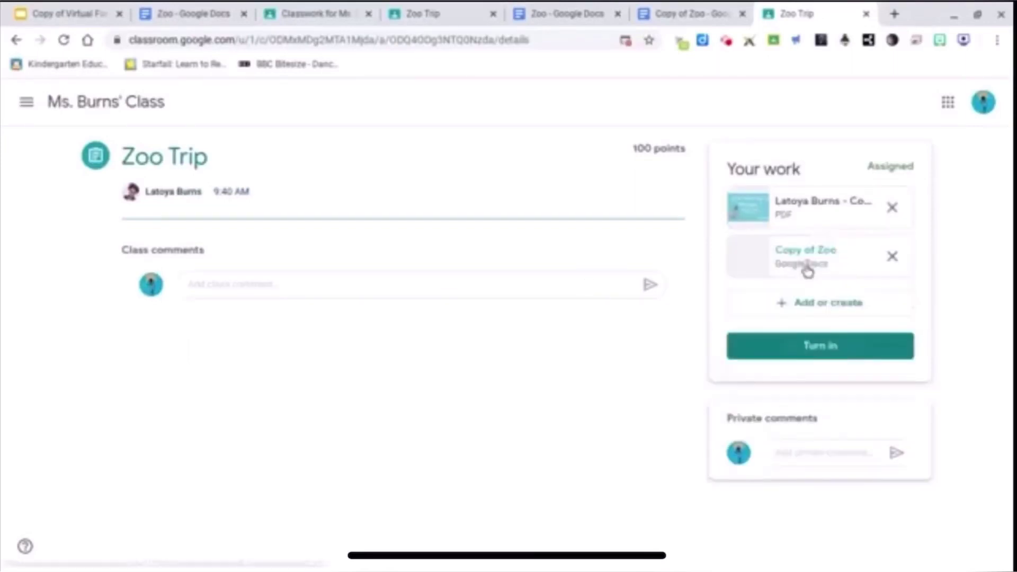
# Turn in the Zoo Trip assignment with both attachments, then switch back to the Virtual Field Trip - Zoo slides.
pyautogui.click(805, 346)
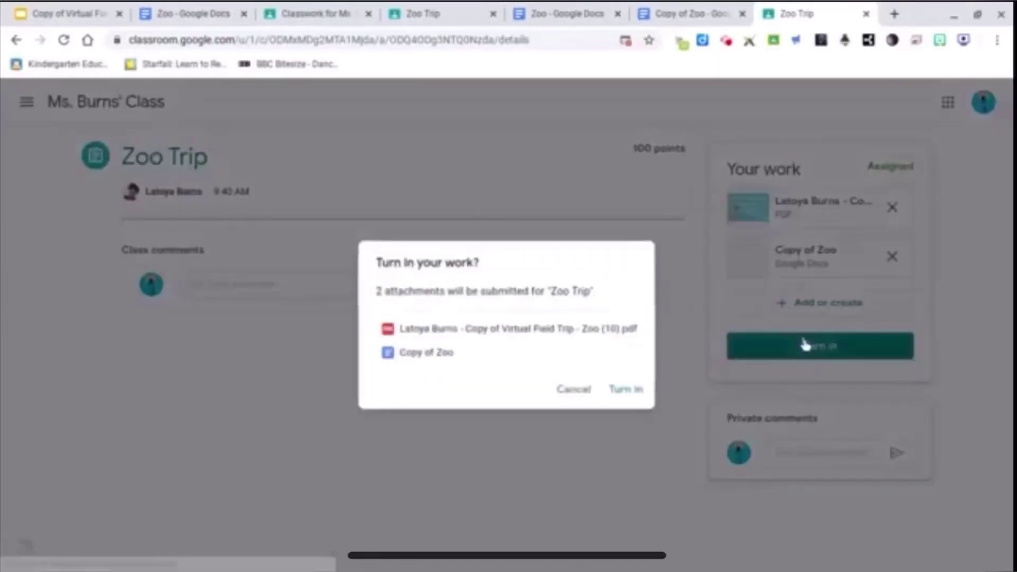
pyautogui.click(624, 389)
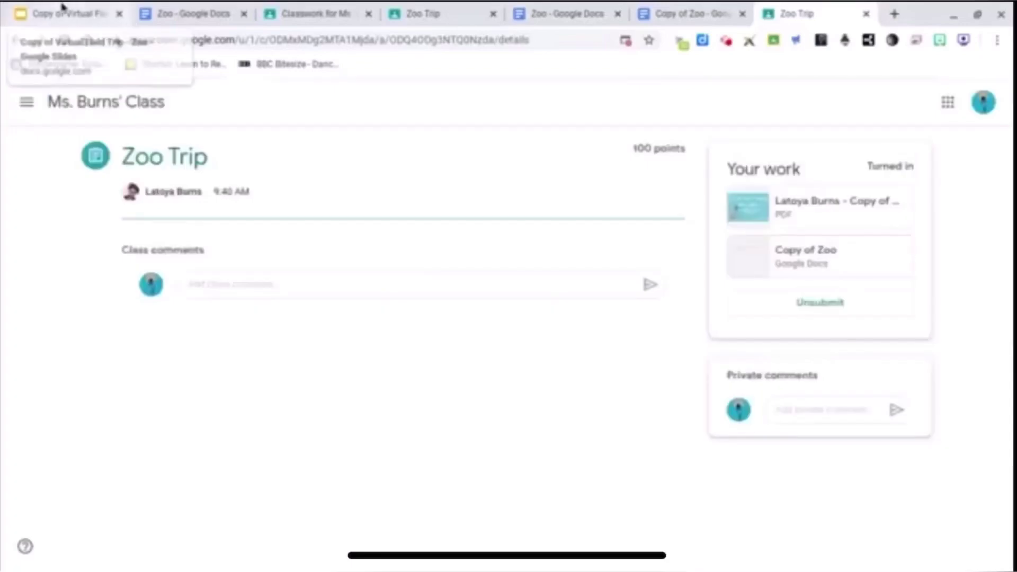
pyautogui.click(64, 12)
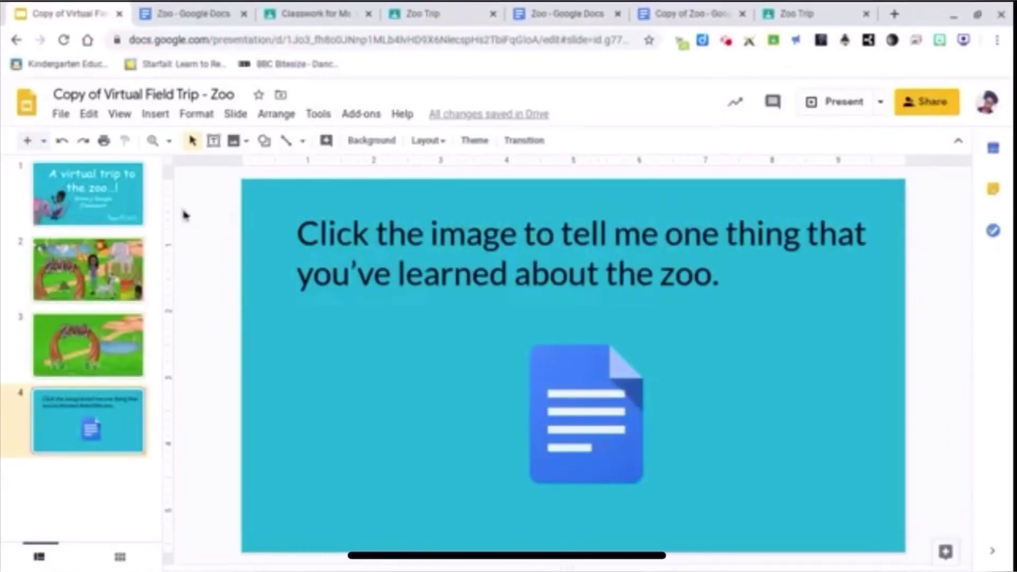
# On slide 3, nudge the ZOO arch left and move the pond down-right, then return to slide 2.
pyautogui.click(128, 249)
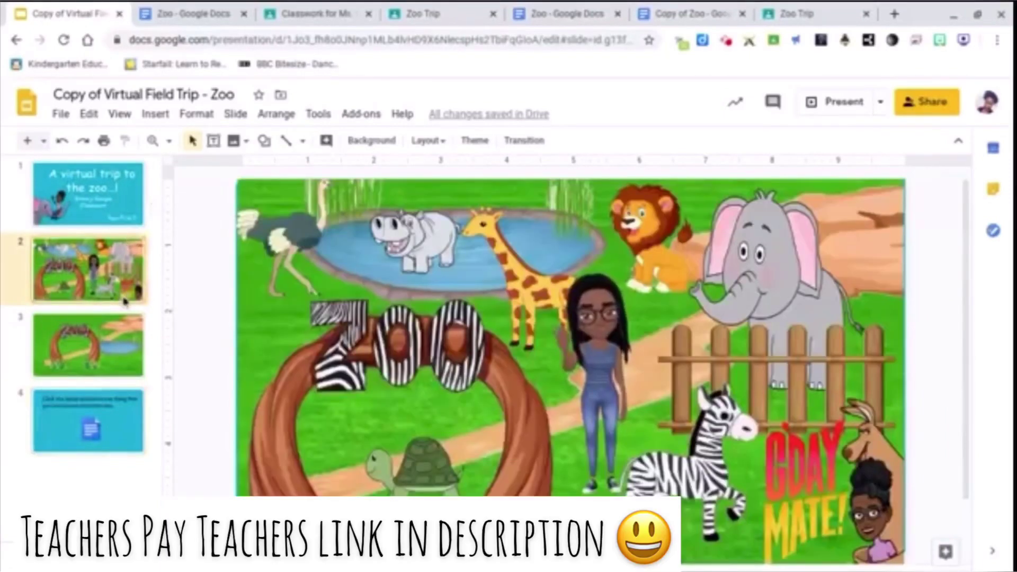
pyautogui.click(133, 338)
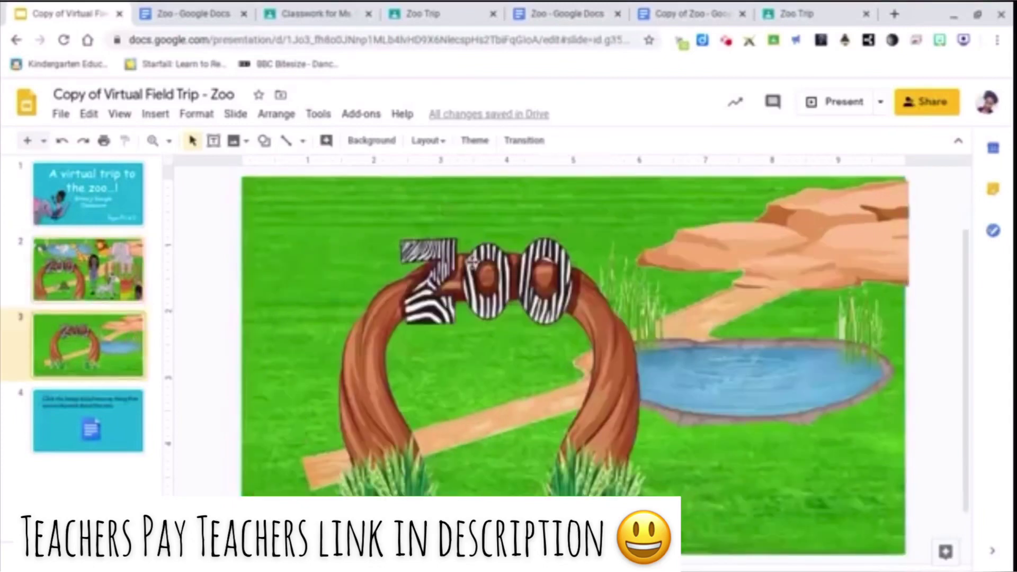
pyautogui.click(470, 262)
pyautogui.moveTo(449, 265); pyautogui.dragTo(422, 269)
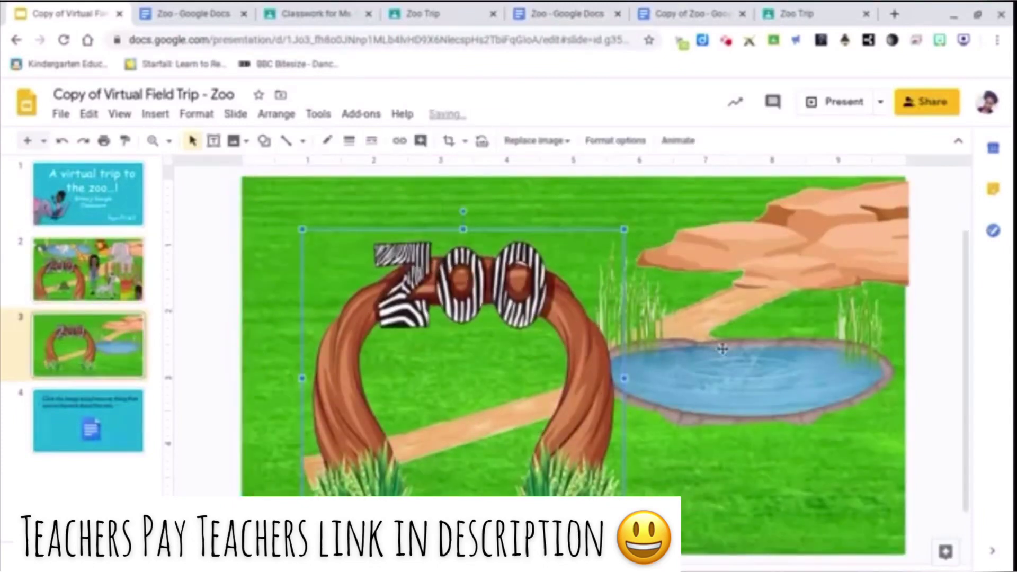
pyautogui.moveTo(726, 355); pyautogui.dragTo(743, 382)
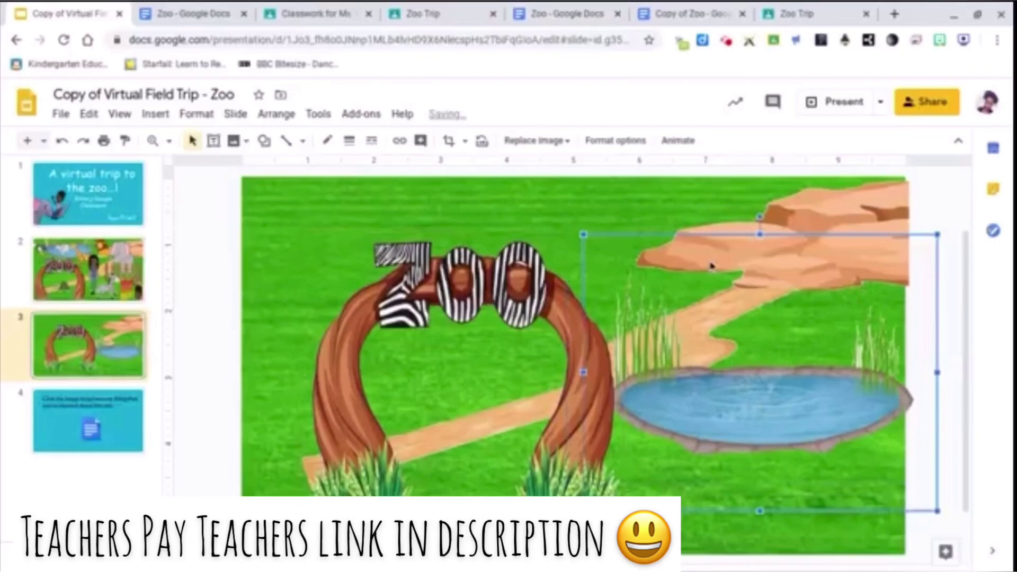
pyautogui.click(498, 416)
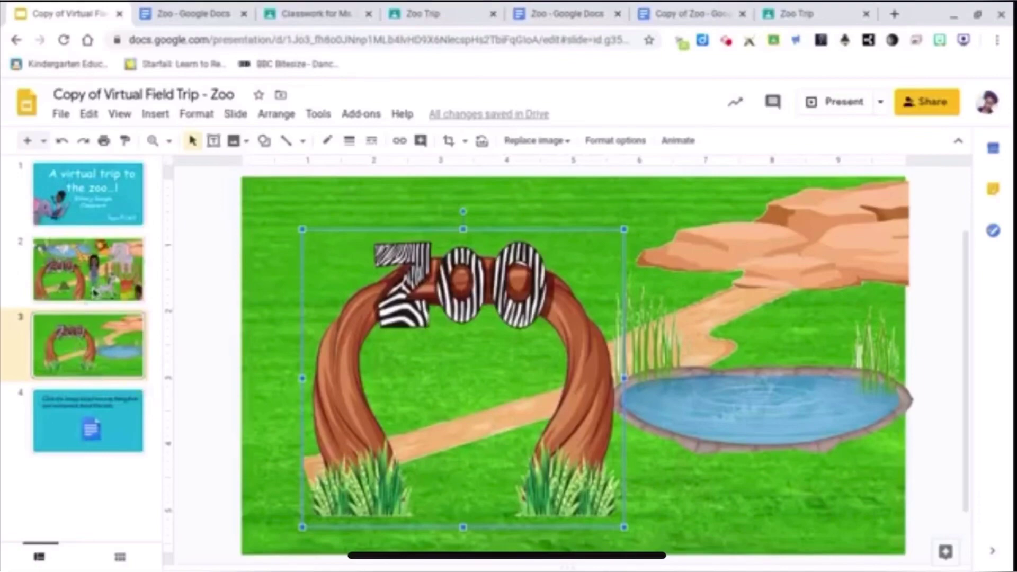
pyautogui.click(97, 289)
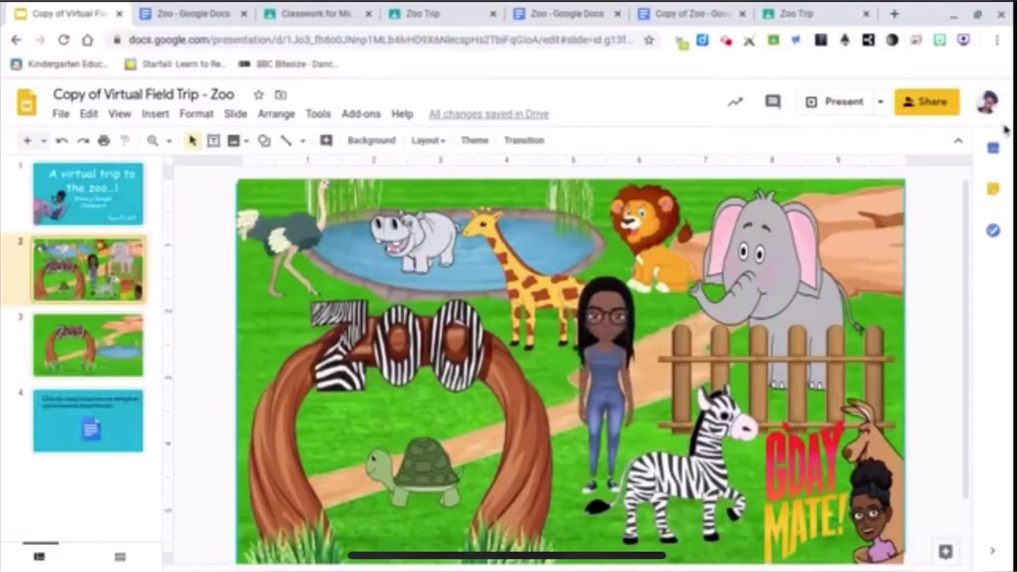